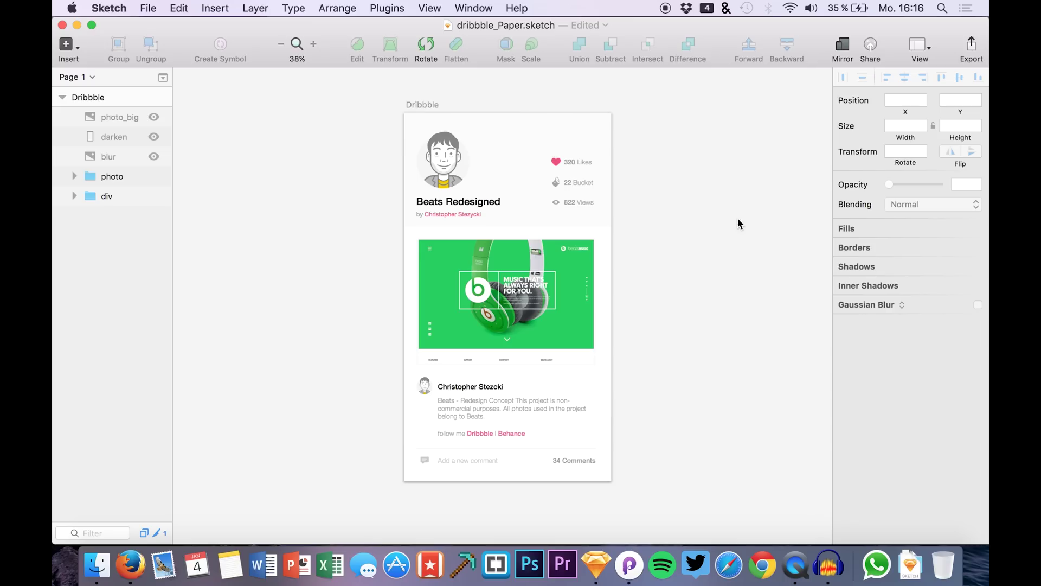
- Reveal the blur, darken and photo_big layers to preview the enlarged-photo state
scroll(737, 222, up, 1)
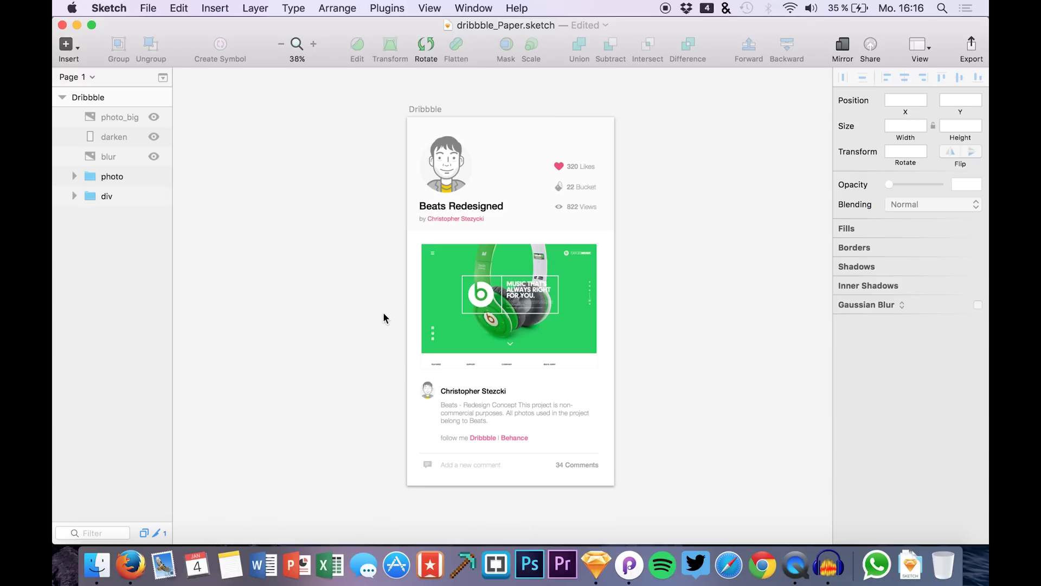
click(523, 303)
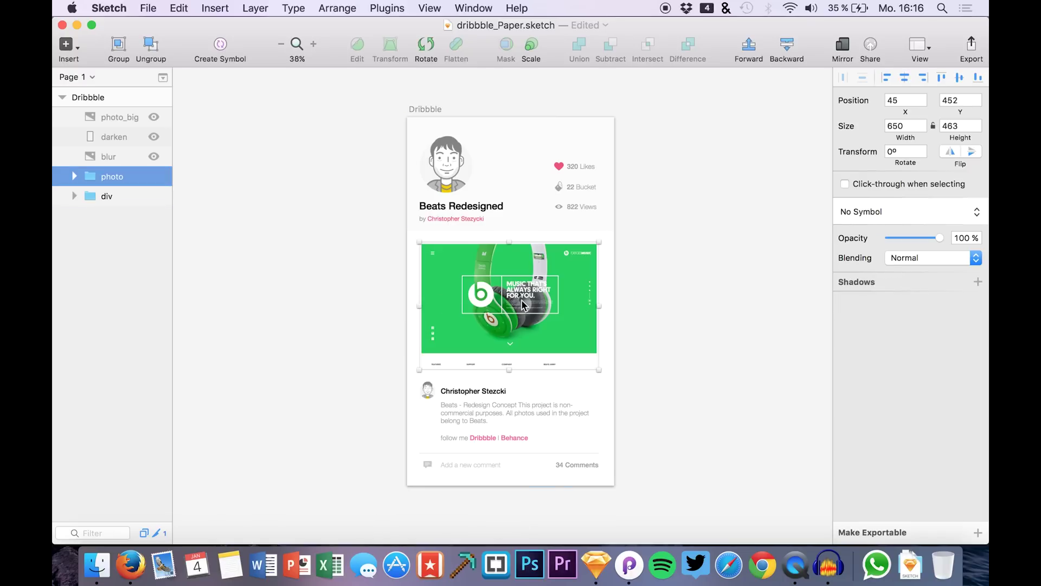
click(364, 298)
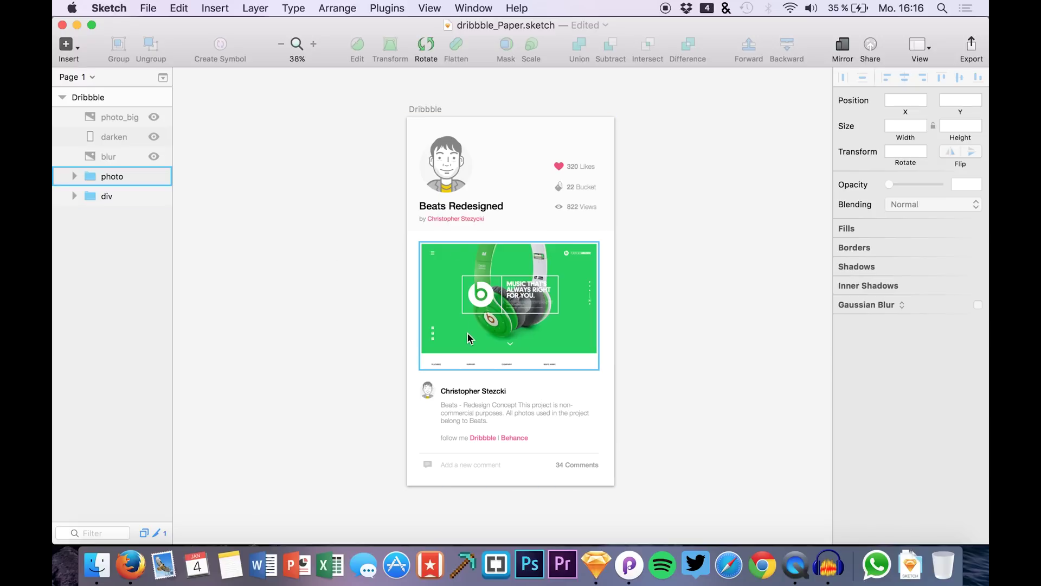
click(154, 156)
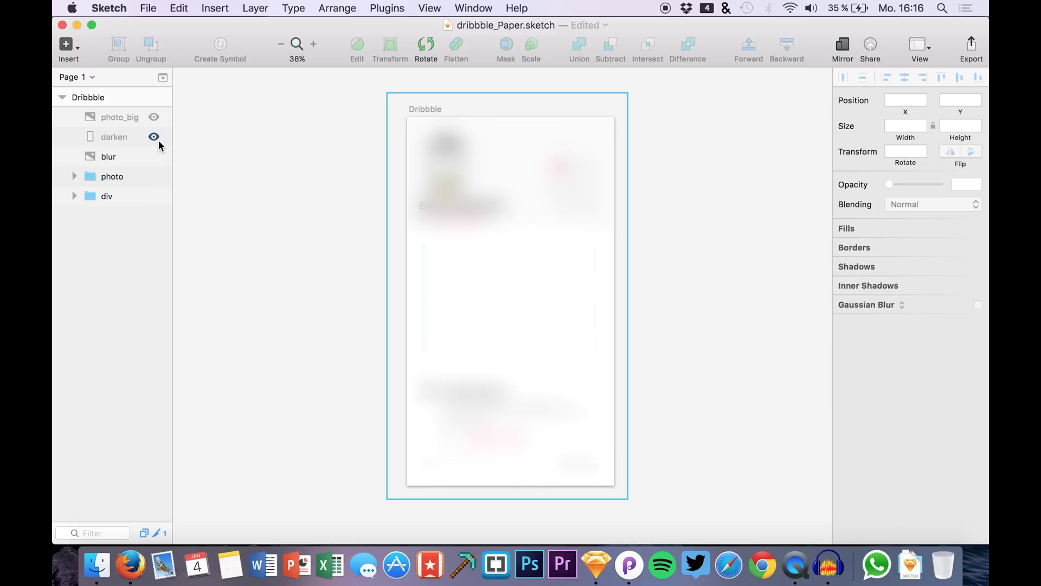
click(154, 136)
click(154, 118)
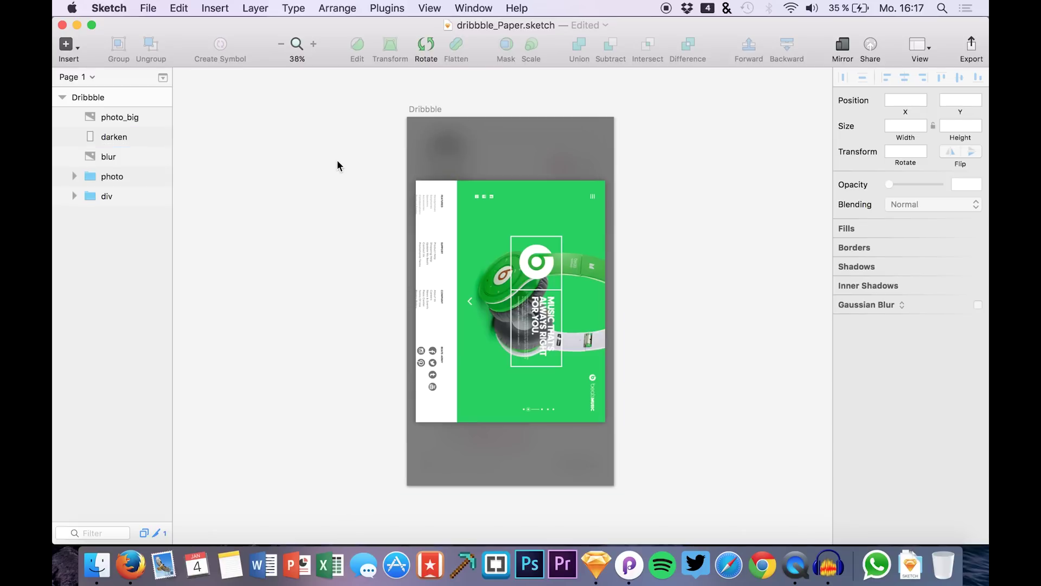
- Hide the blur, darken and photo_big layers, then turn them back on
click(154, 157)
click(154, 138)
click(154, 118)
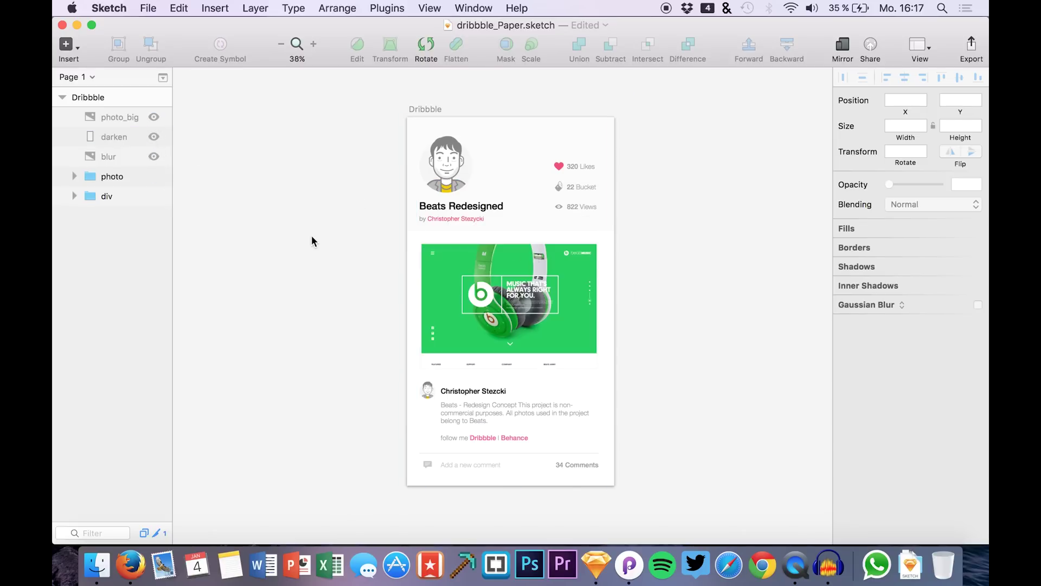
click(153, 155)
click(154, 137)
click(154, 137)
click(154, 117)
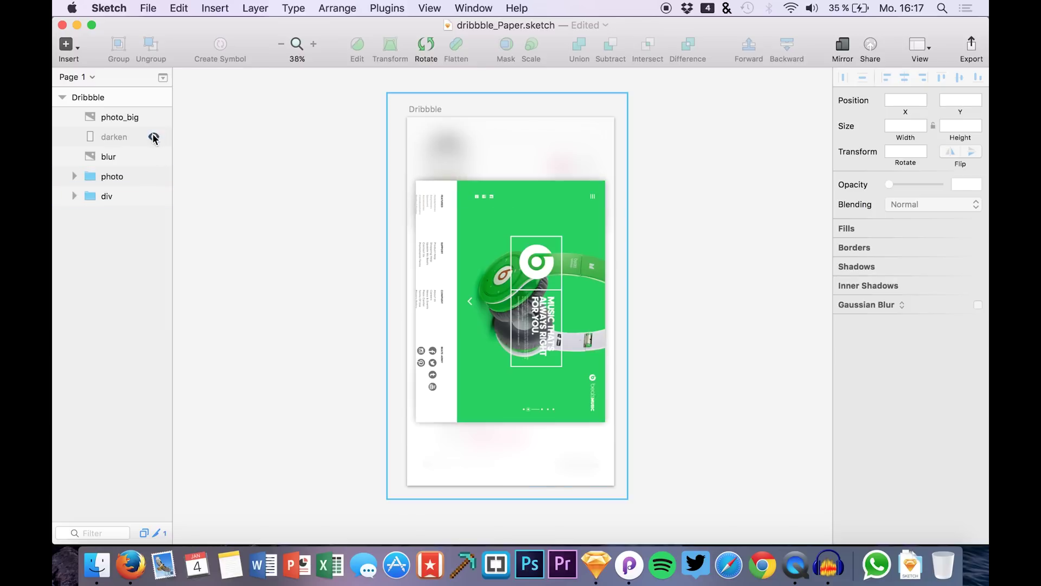
click(154, 137)
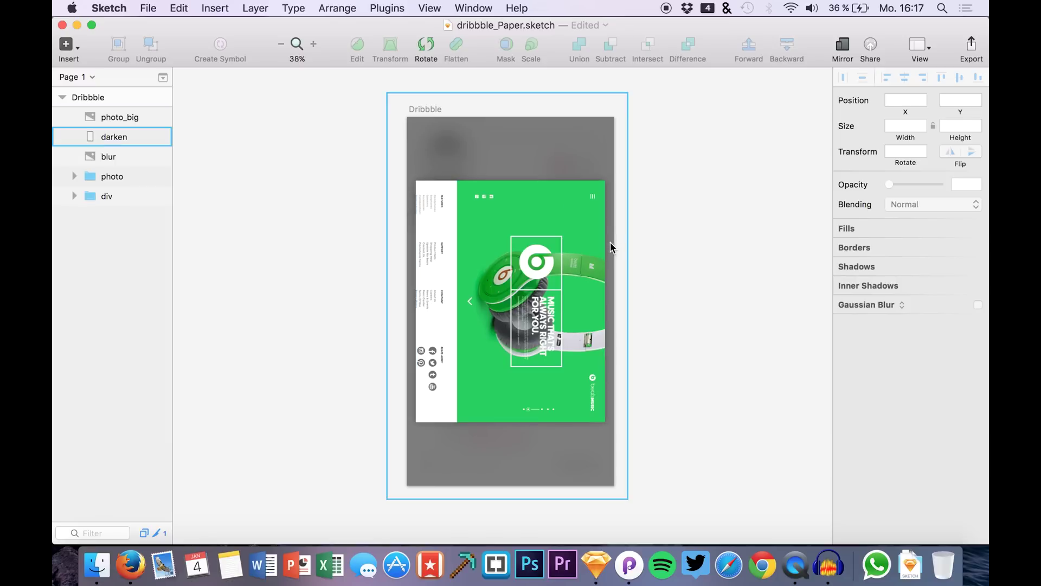
- Hide blur, darken and photo_big again and bring up Principle's empty artboard
scroll(491, 255, up, 5)
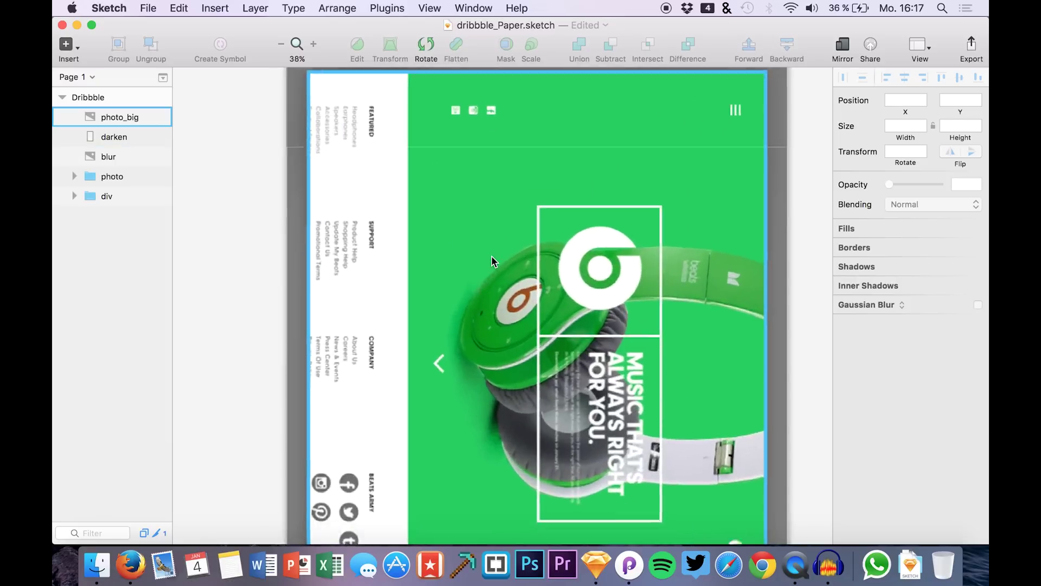
scroll(492, 256, down, 4)
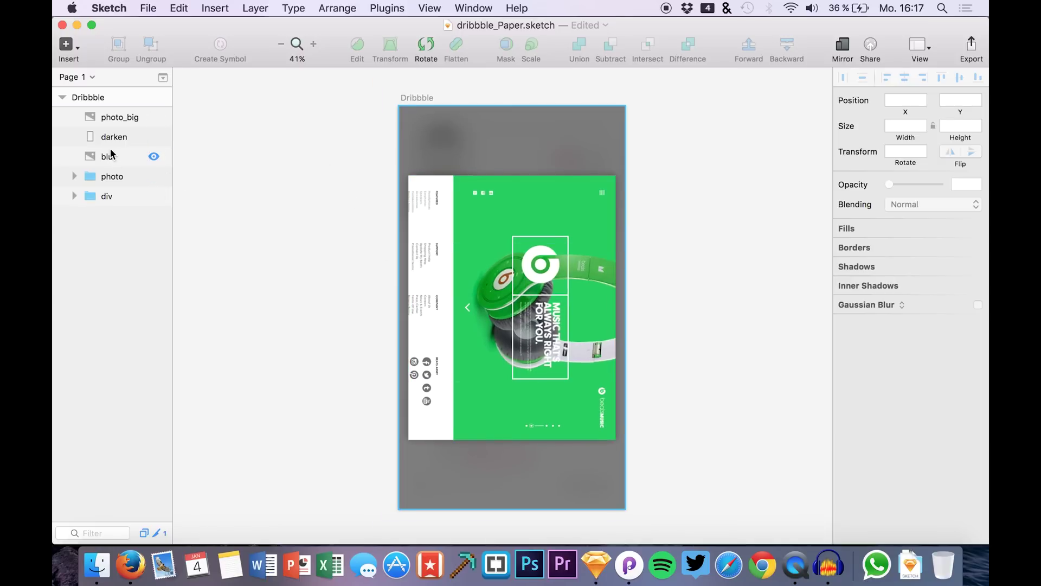
click(154, 156)
click(154, 136)
click(154, 117)
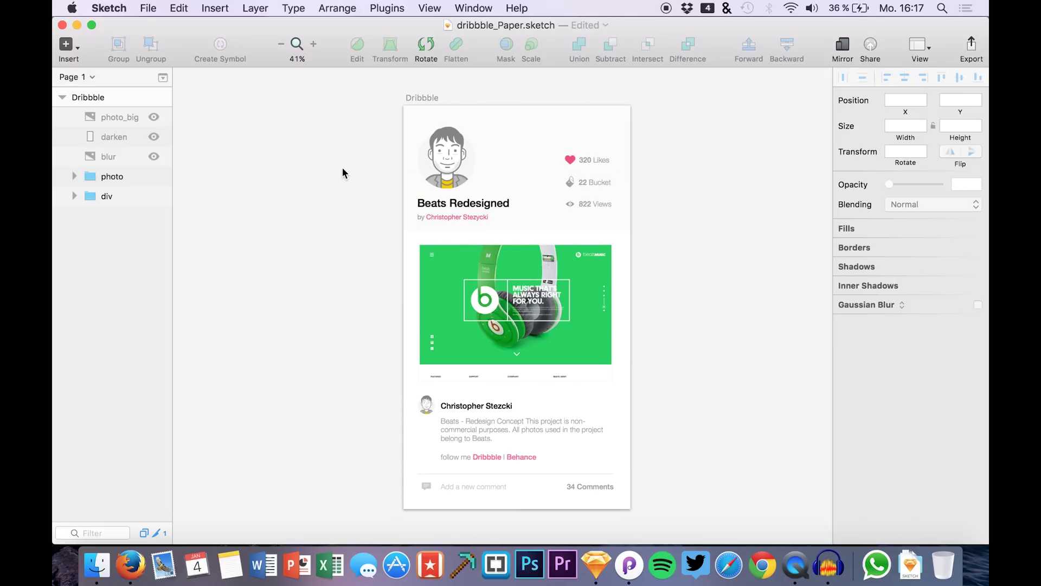
click(629, 564)
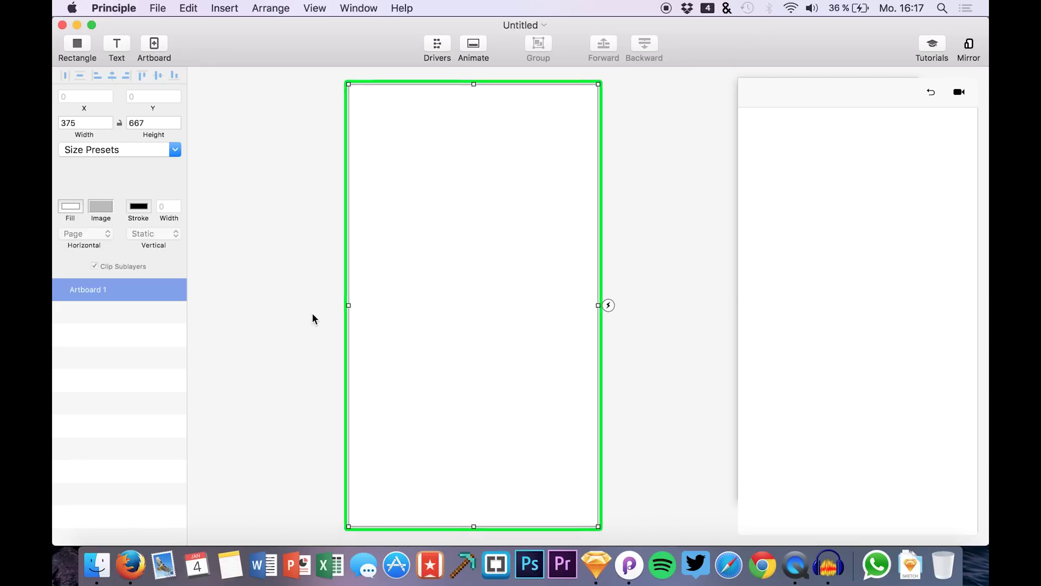
- Apply the iPhone 6 (375 x 667) size preset to Principle's artboard and return to Sketch
click(124, 155)
click(175, 229)
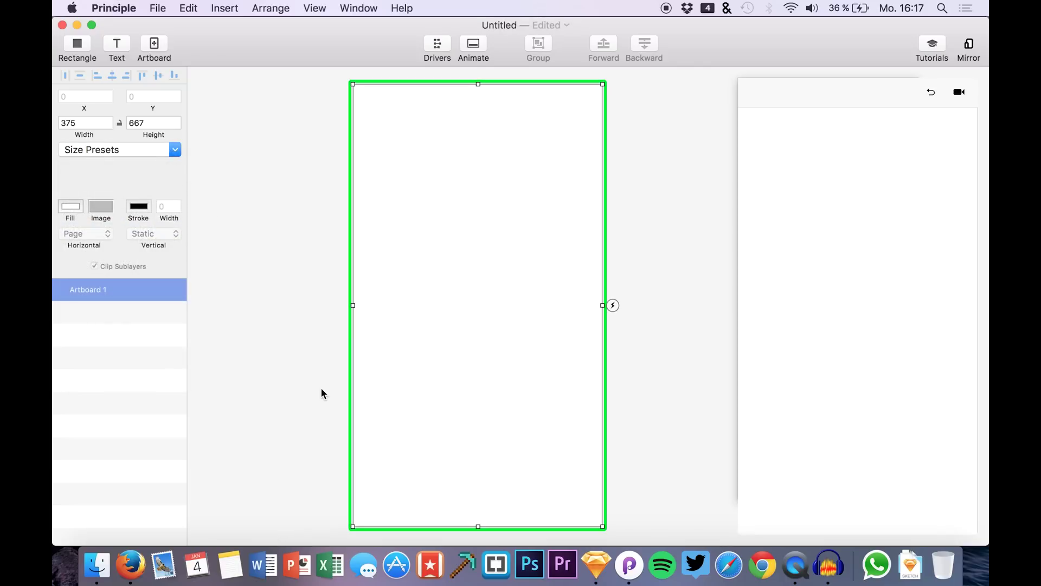
click(590, 558)
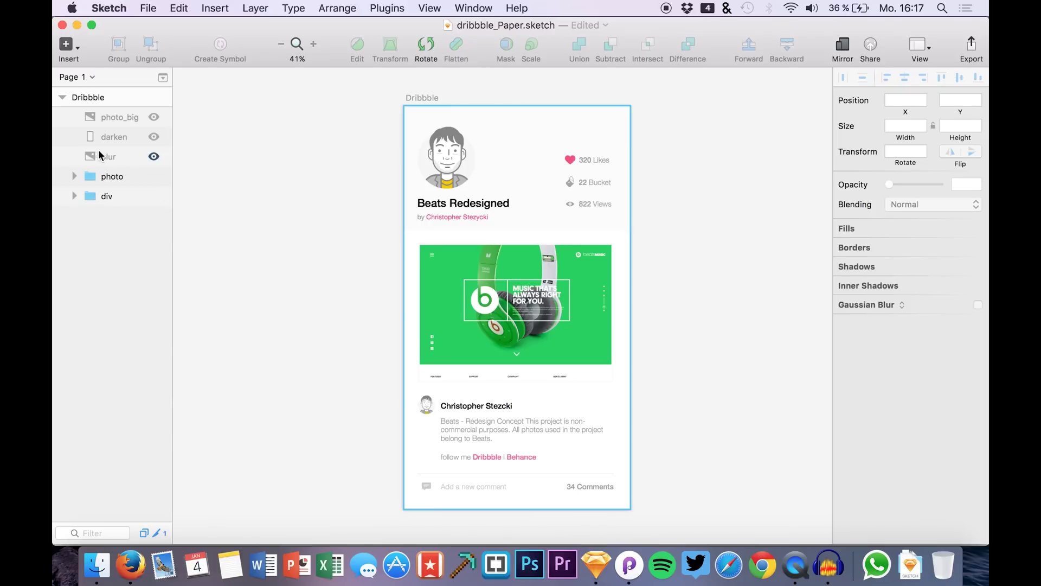
- Select the Dribbble artboard and hide its photo group, leaving the headphone area blank
click(109, 99)
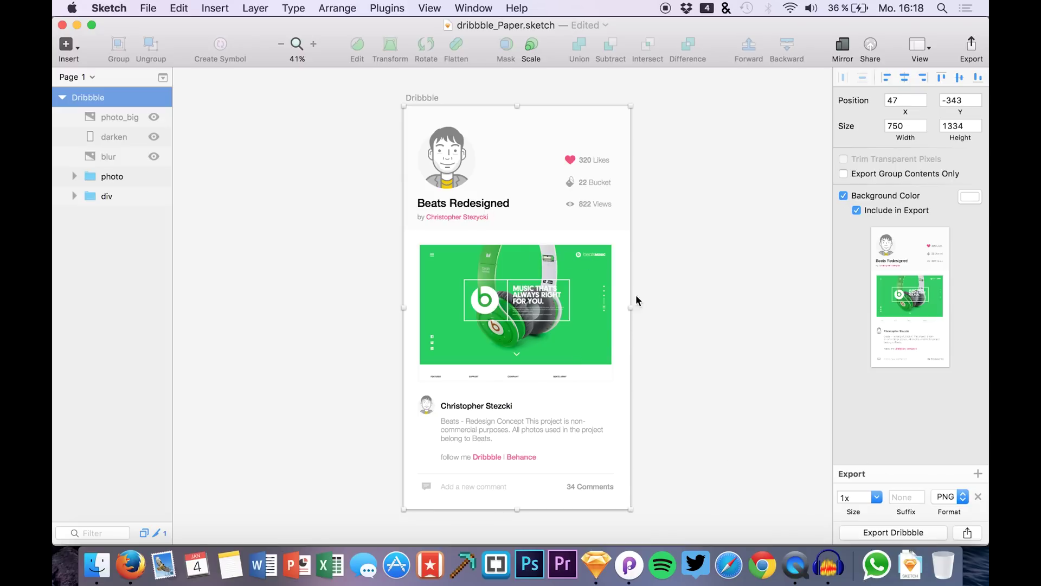
click(154, 176)
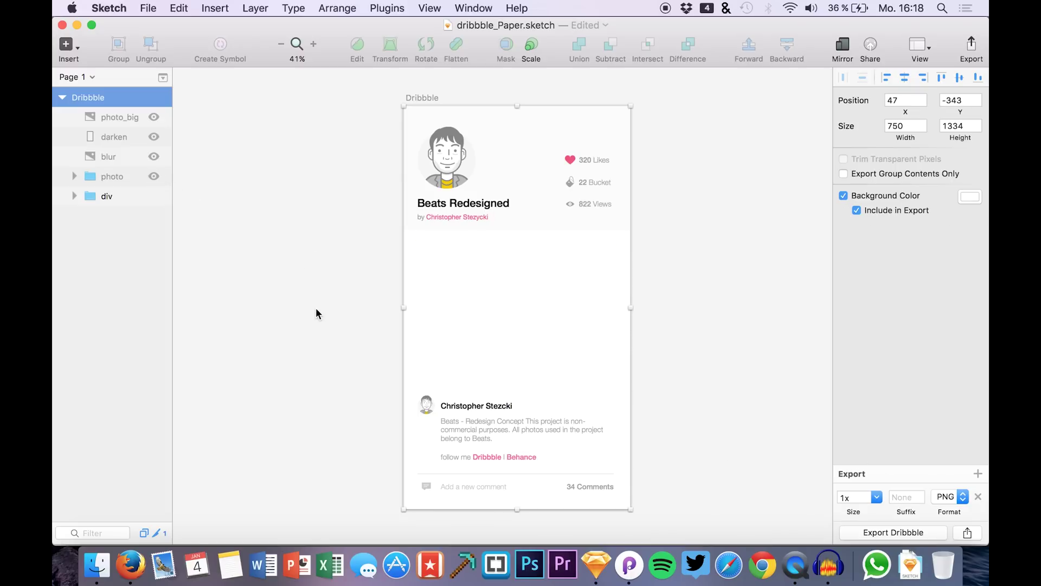
click(316, 308)
click(154, 177)
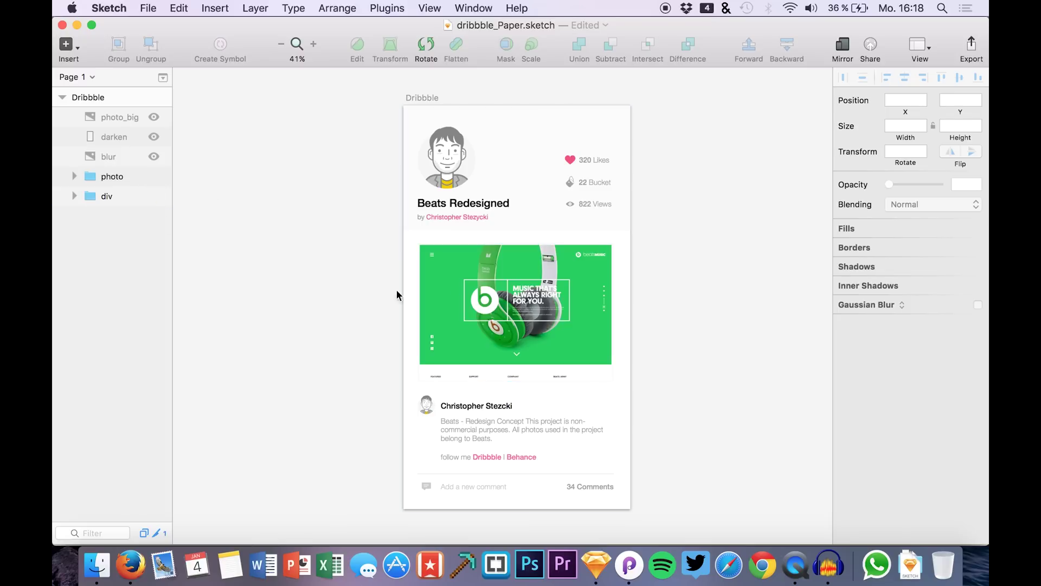
click(154, 177)
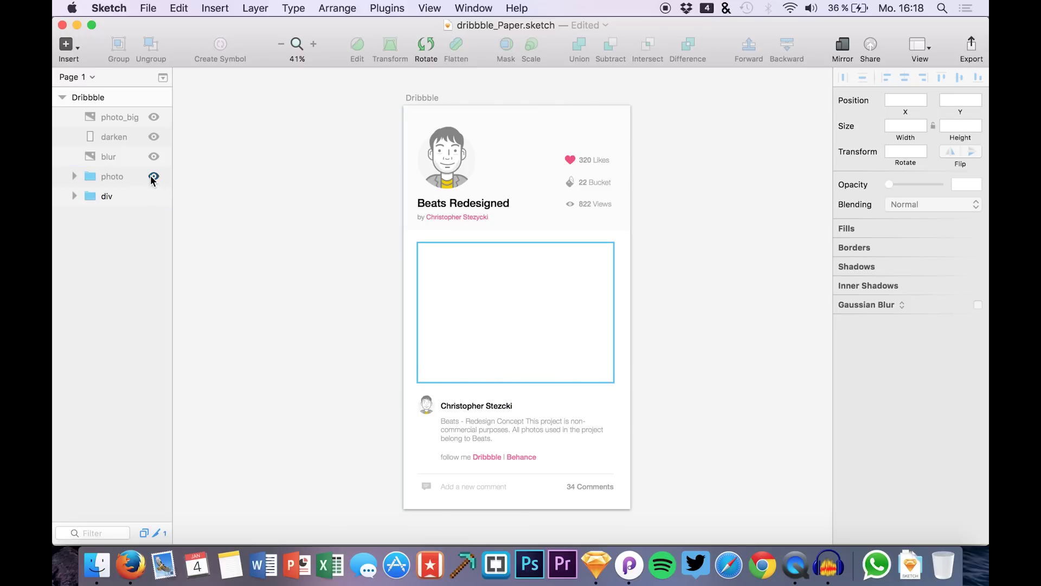
click(104, 180)
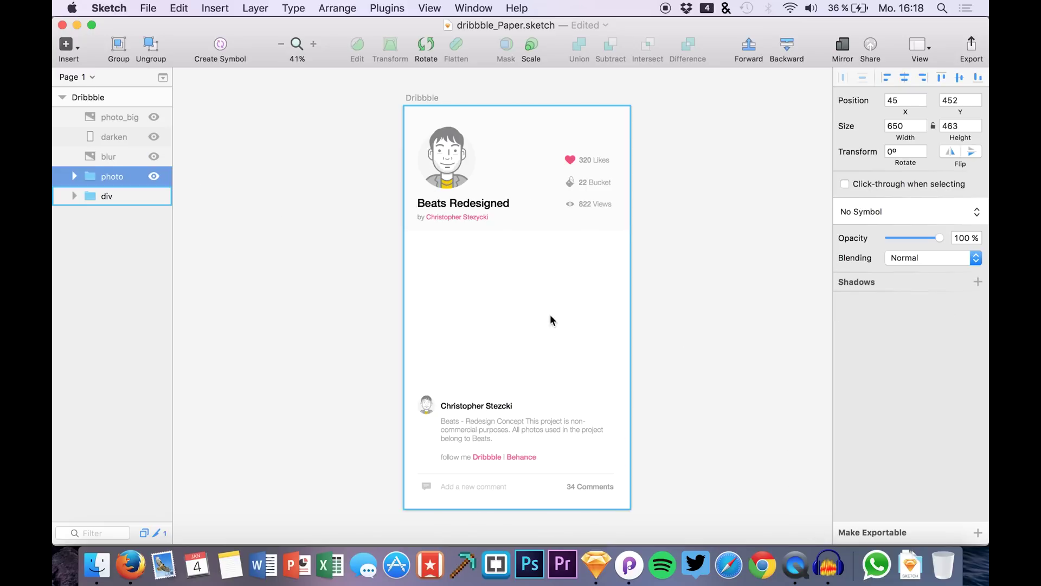
click(153, 176)
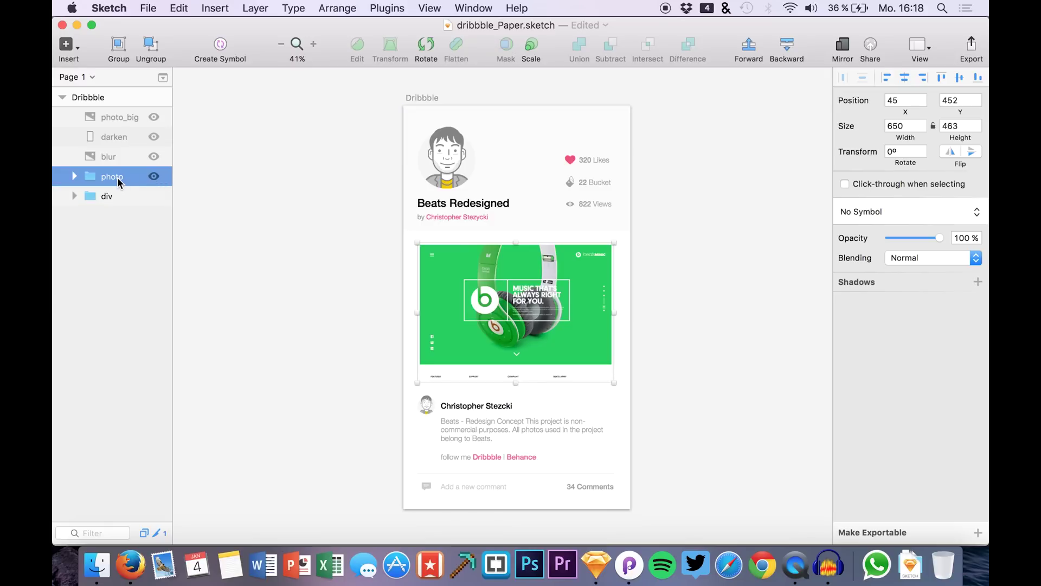
double_click(117, 177)
click(979, 534)
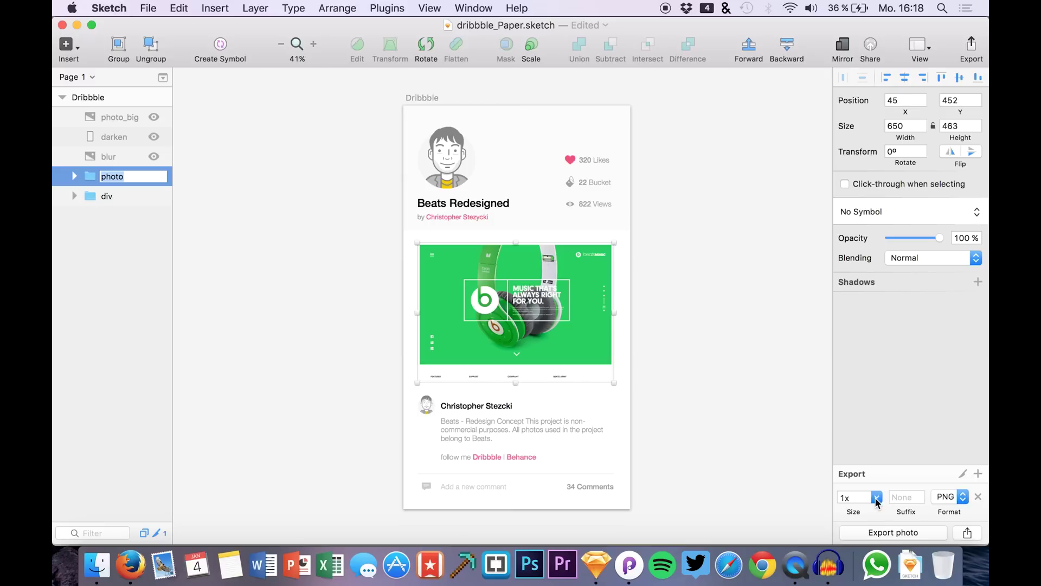
click(868, 532)
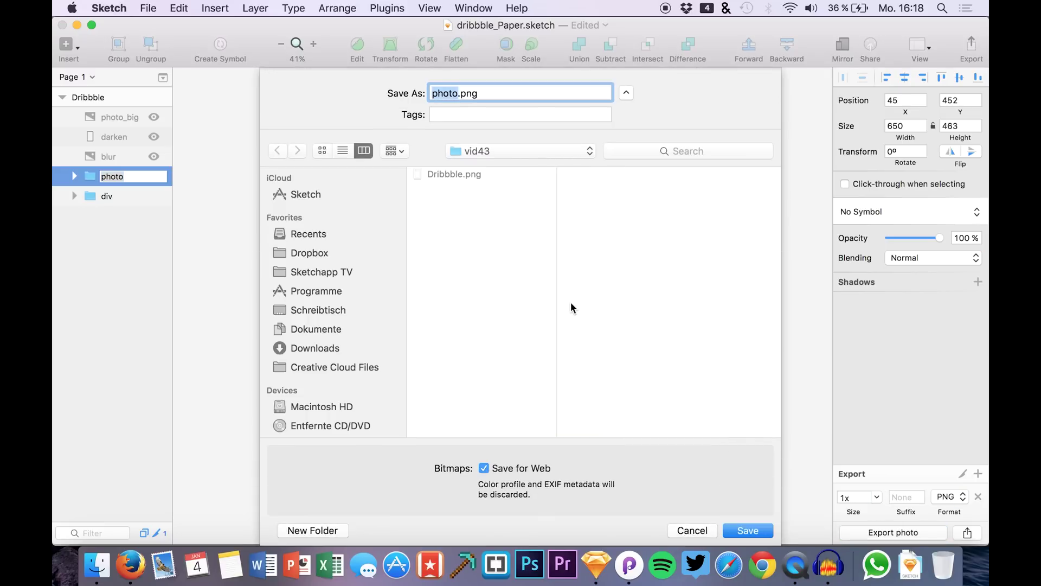
key(Right)
text(@2x)
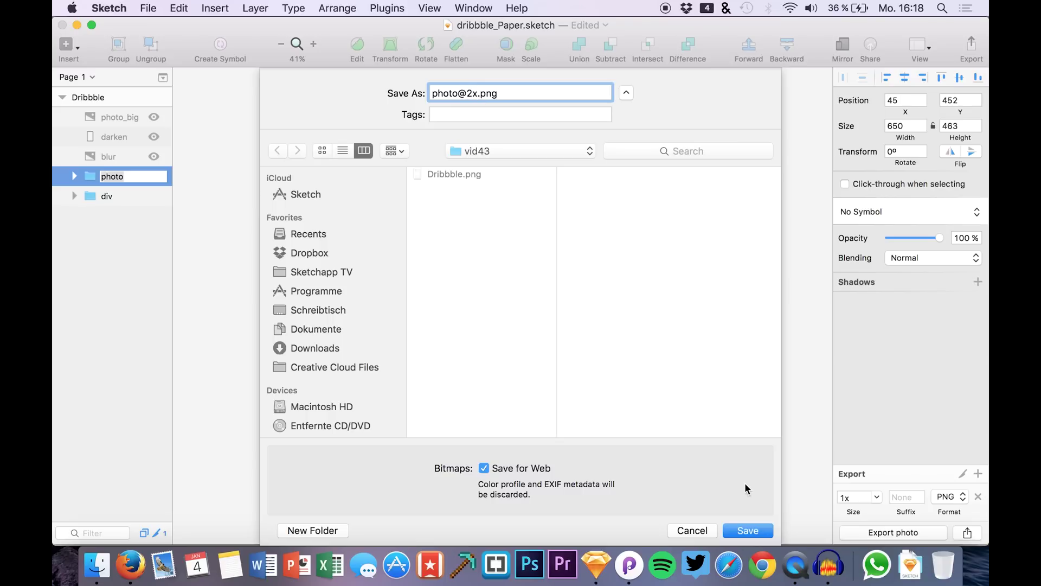
click(746, 530)
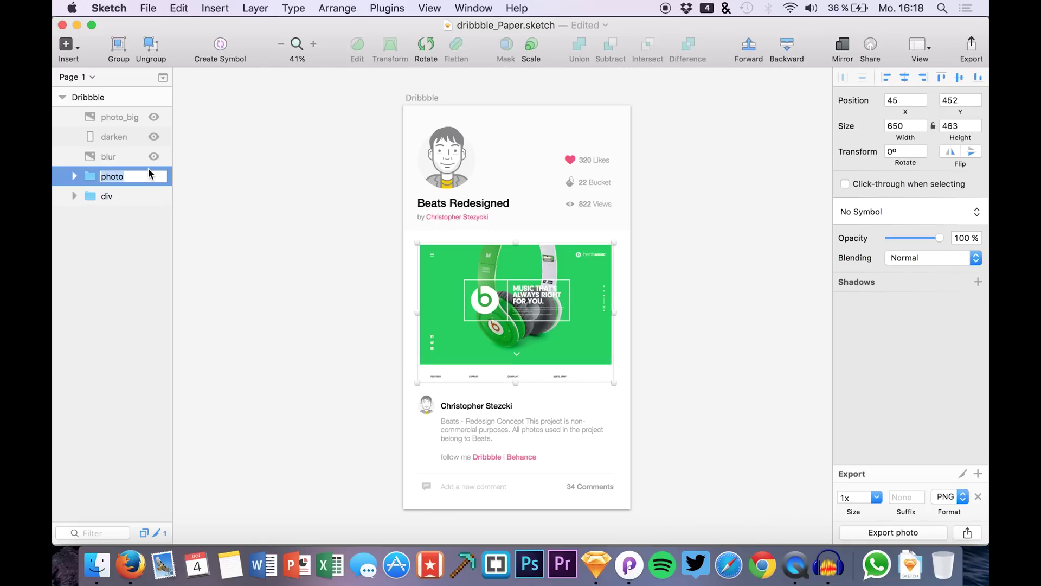
click(144, 208)
click(154, 176)
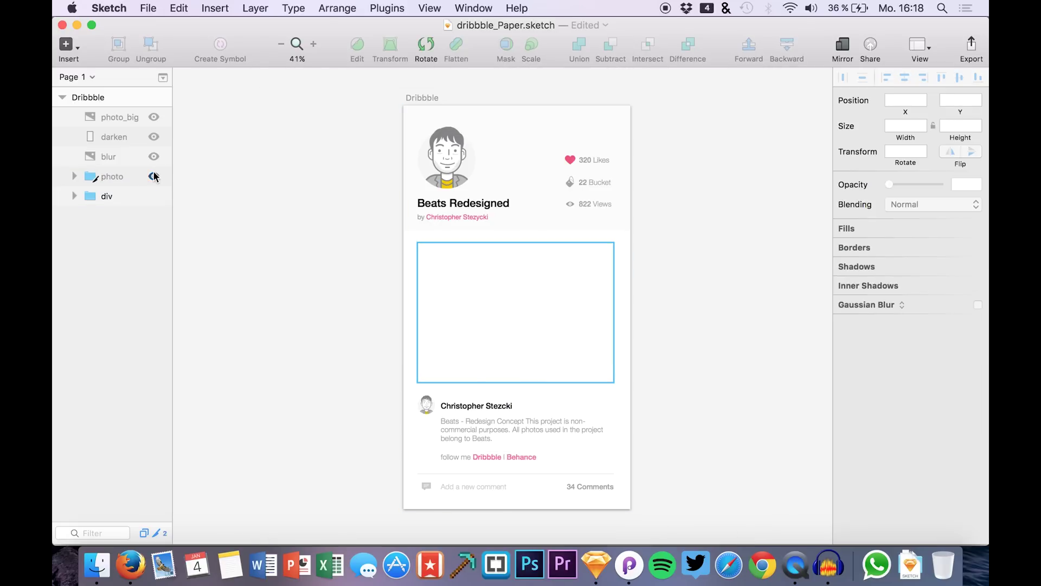
click(154, 176)
click(154, 177)
click(154, 156)
click(115, 157)
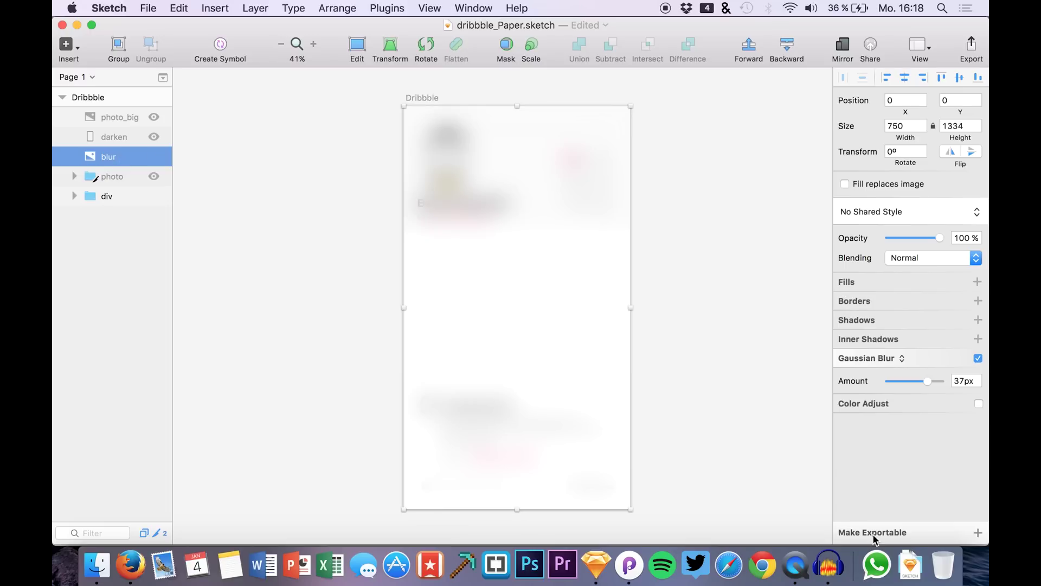
click(974, 532)
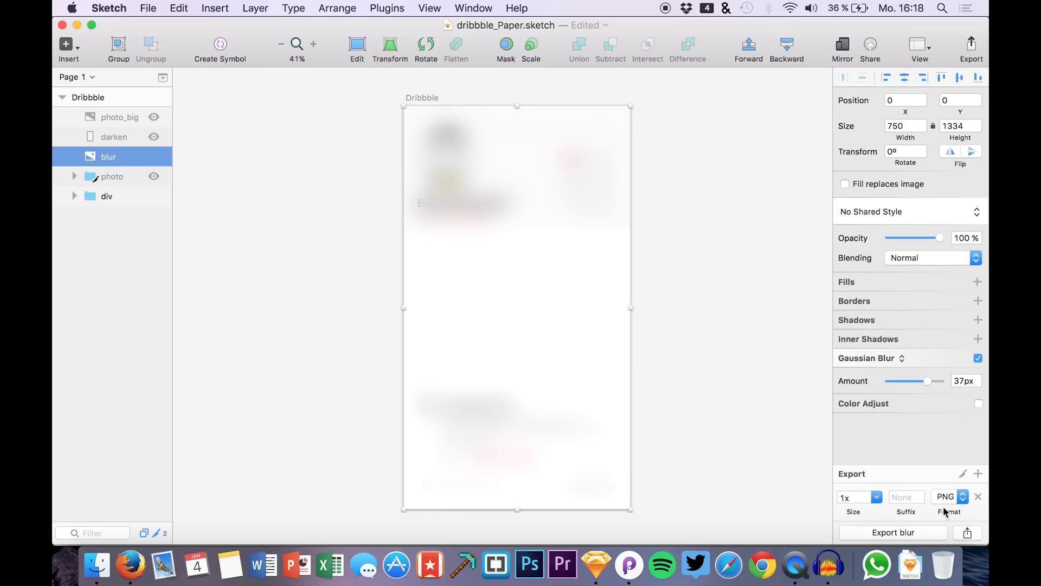
click(911, 534)
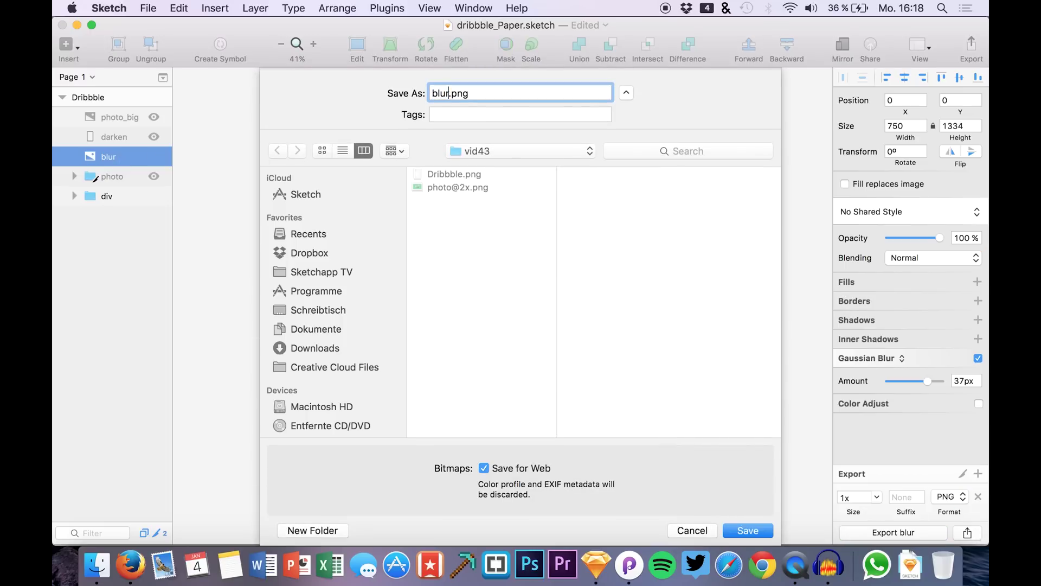
text(@2x)
key(Return)
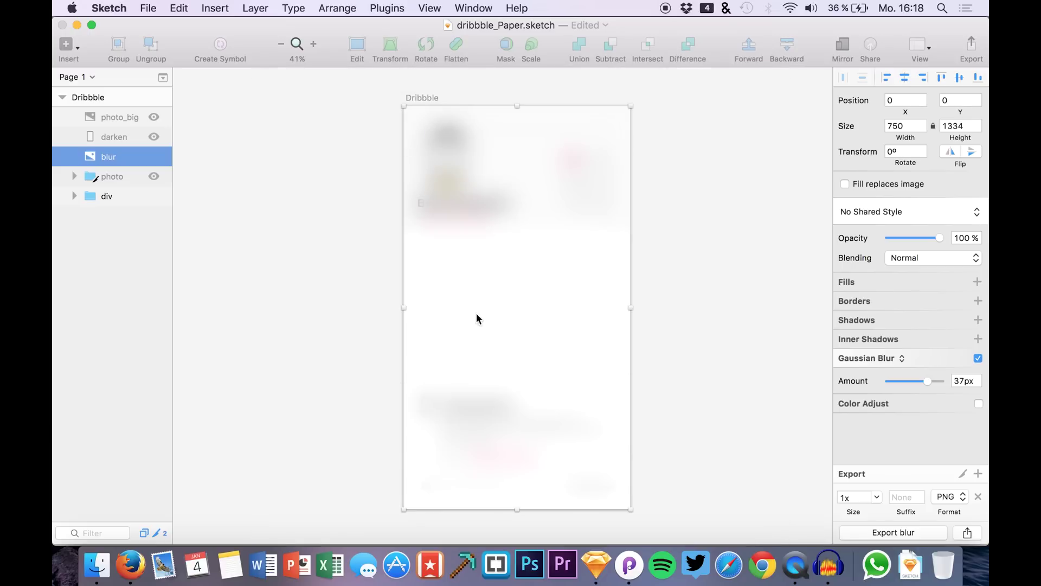
click(154, 156)
click(154, 137)
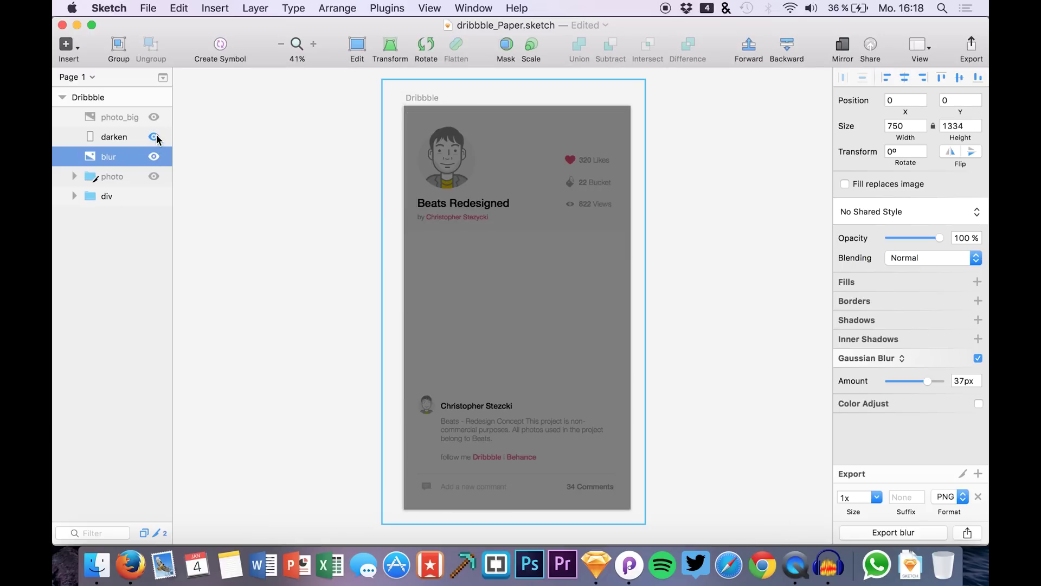
click(111, 139)
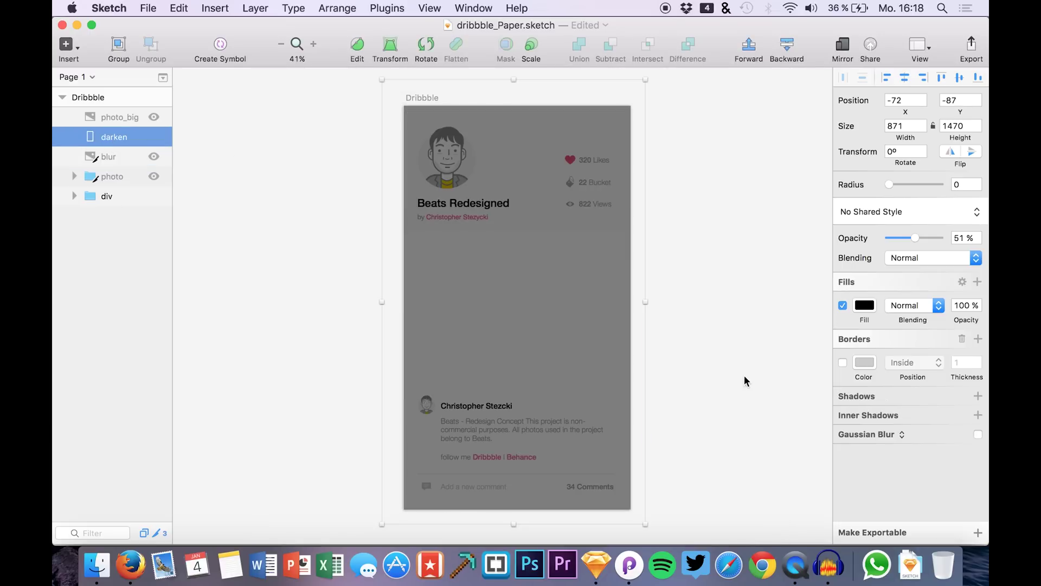
click(973, 536)
click(889, 532)
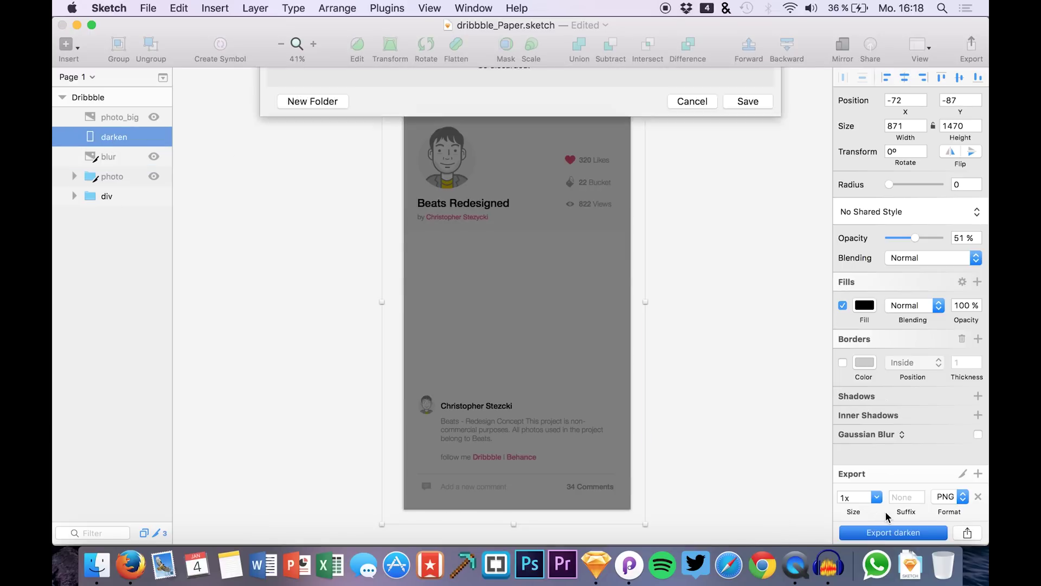
text(@2x)
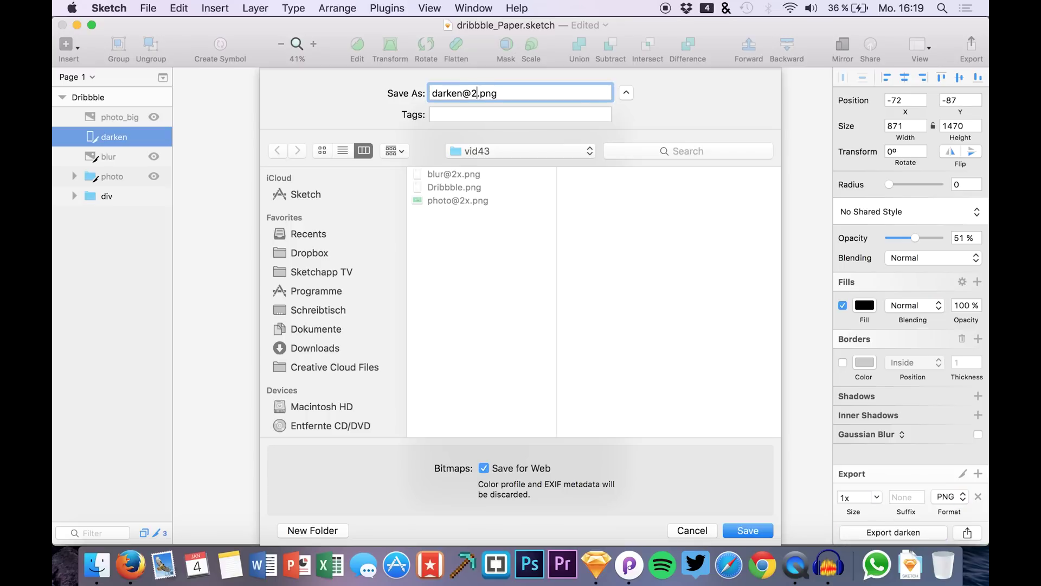
key(Return)
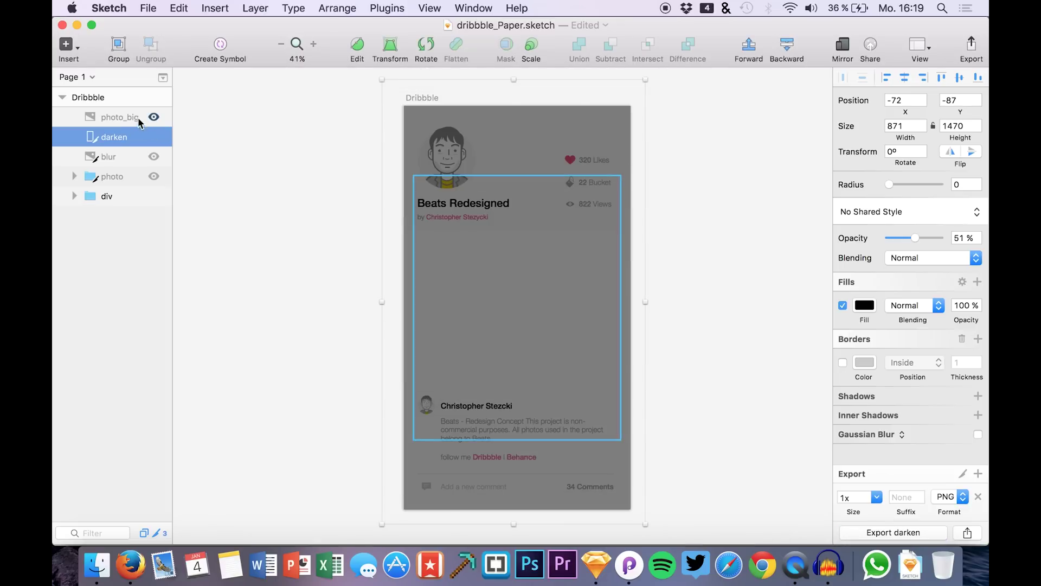
click(138, 117)
click(149, 119)
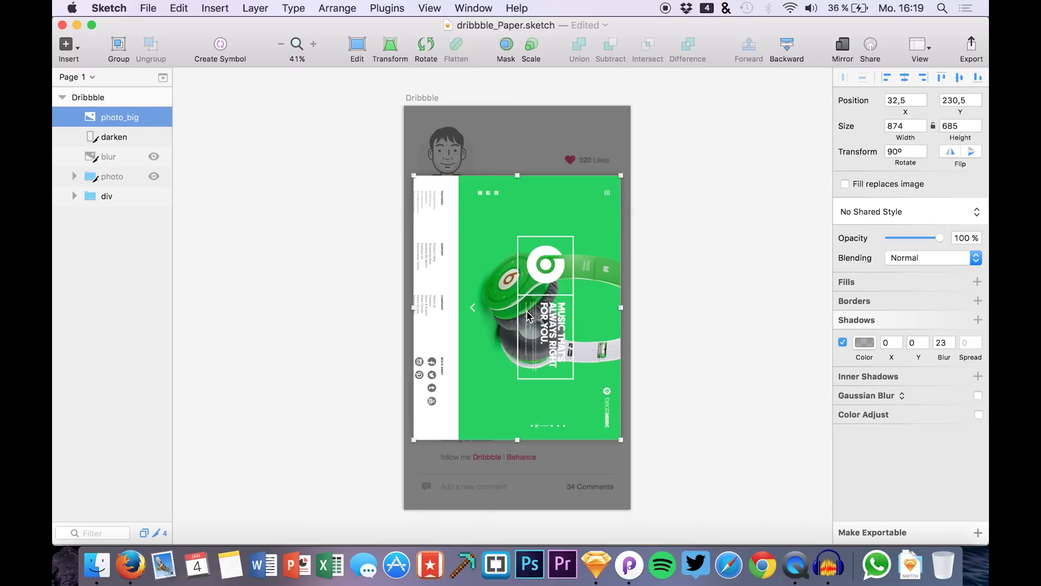
click(979, 532)
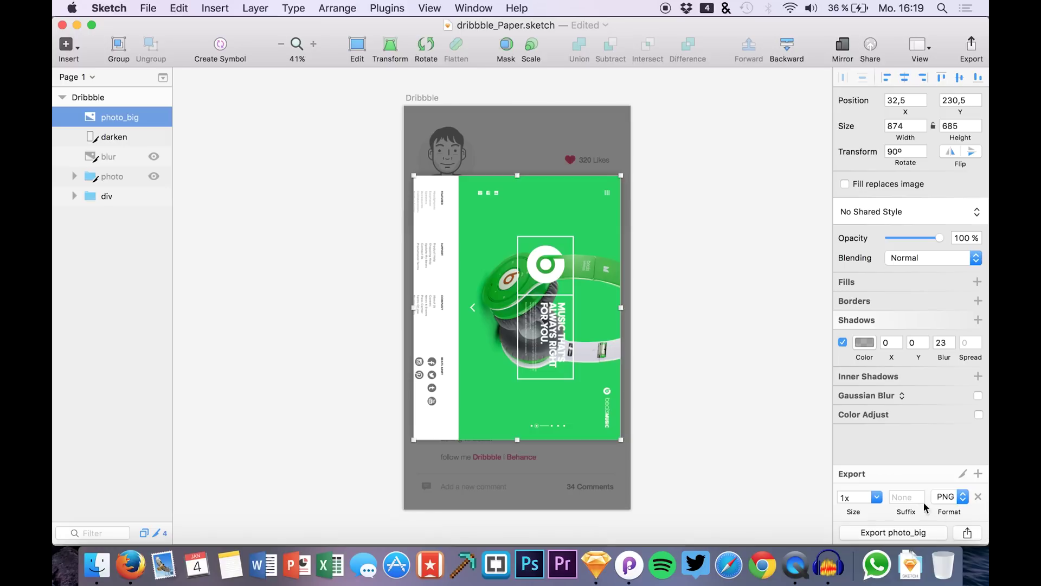
click(905, 497)
text(@2x)
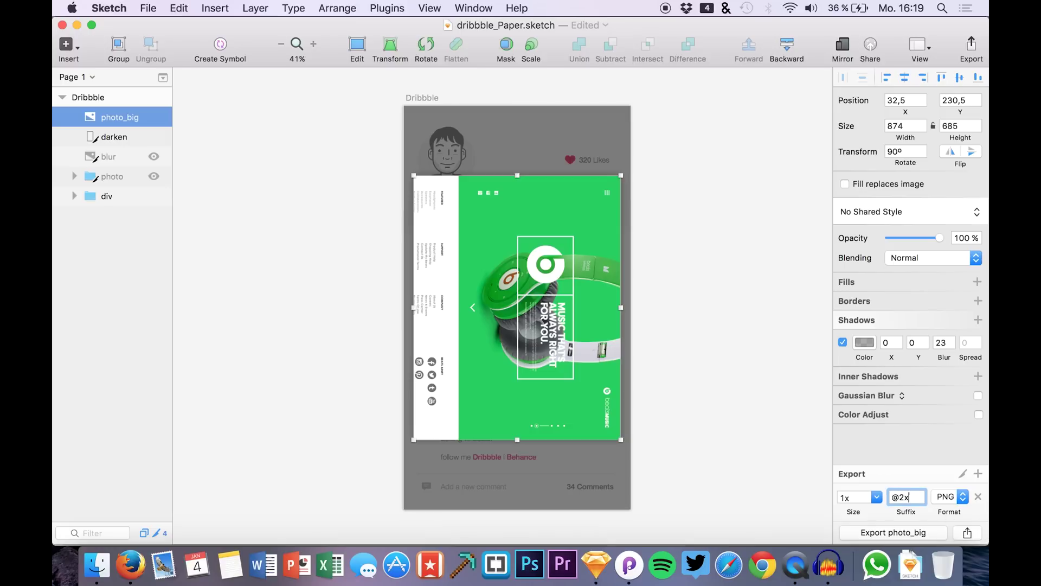
click(879, 532)
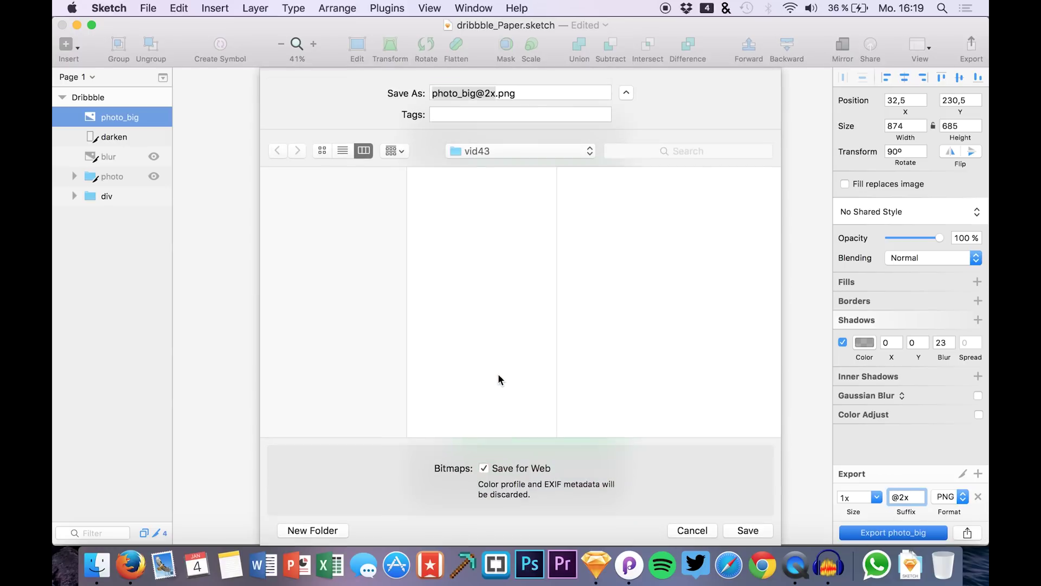
key(Return)
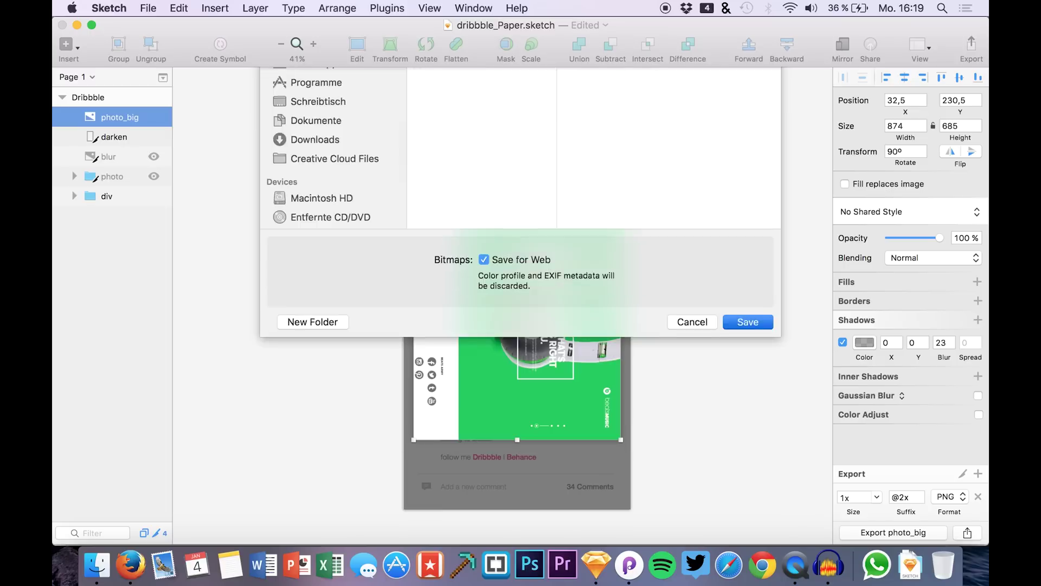
click(629, 565)
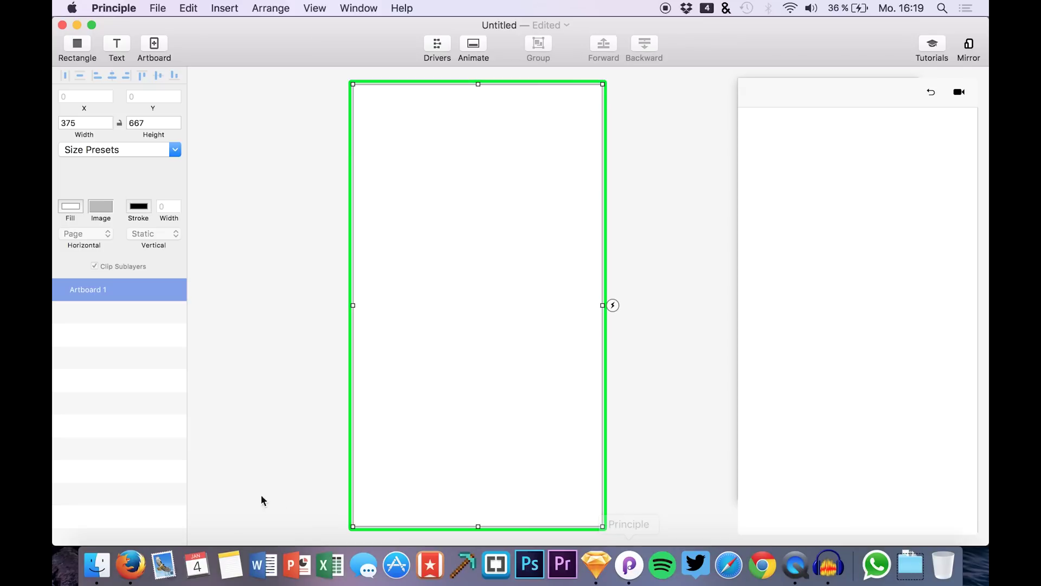
- Open Finder and navigate to the Videos > vid43 folder
click(98, 565)
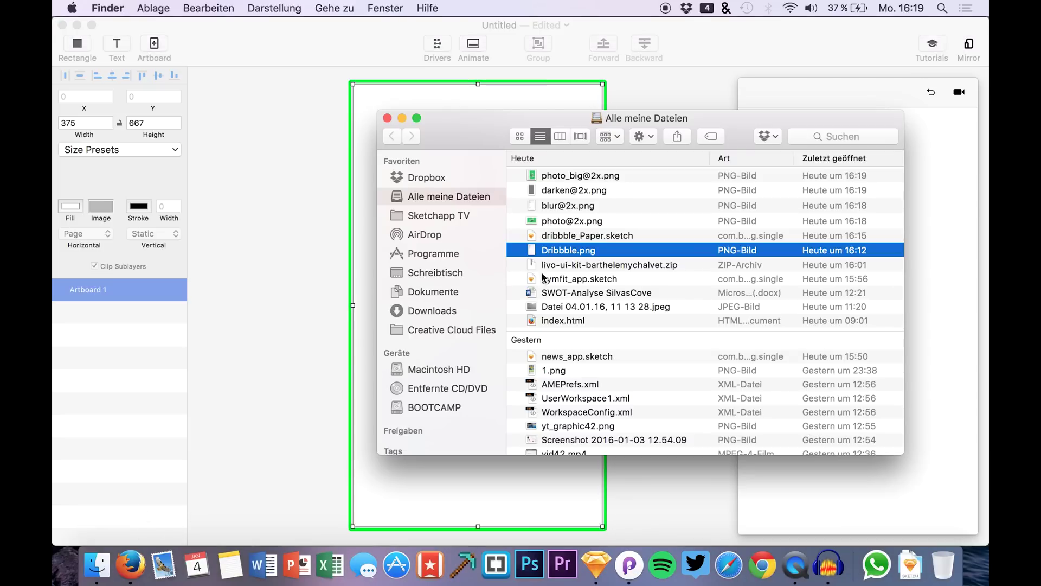
click(418, 310)
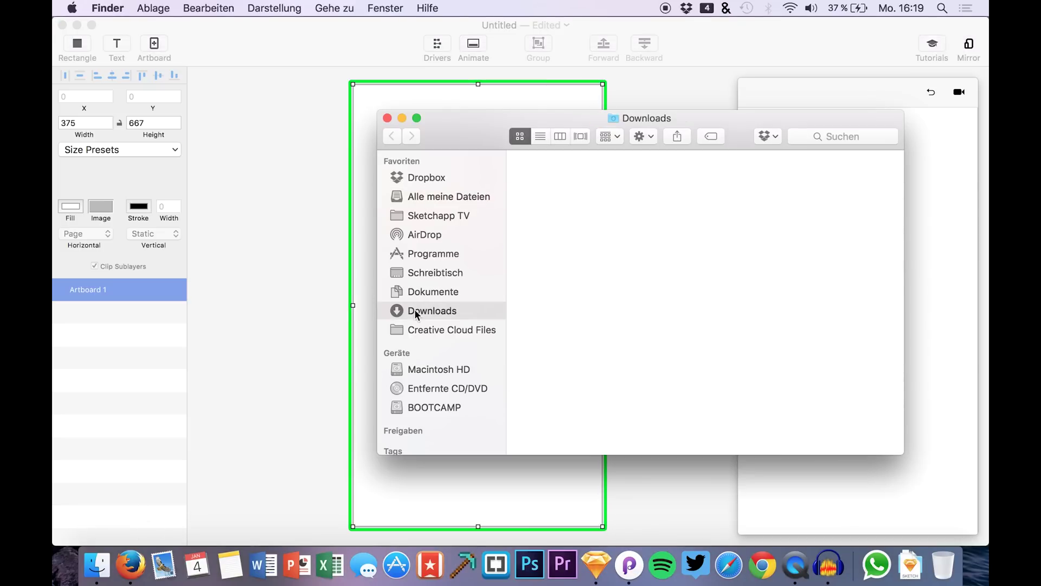
scroll(699, 320, down, 10)
double_click(820, 301)
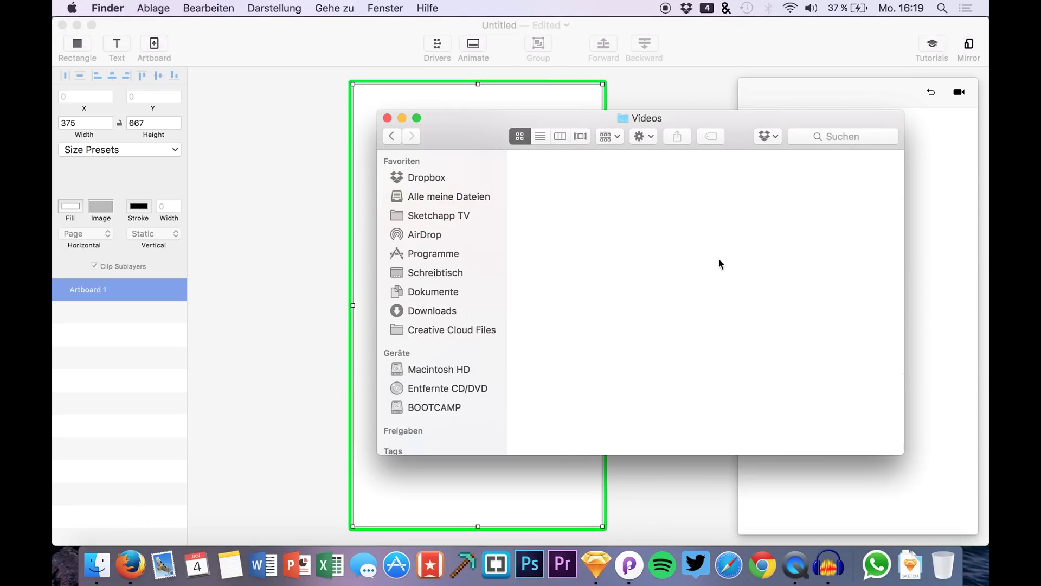
scroll(615, 304, down, 3)
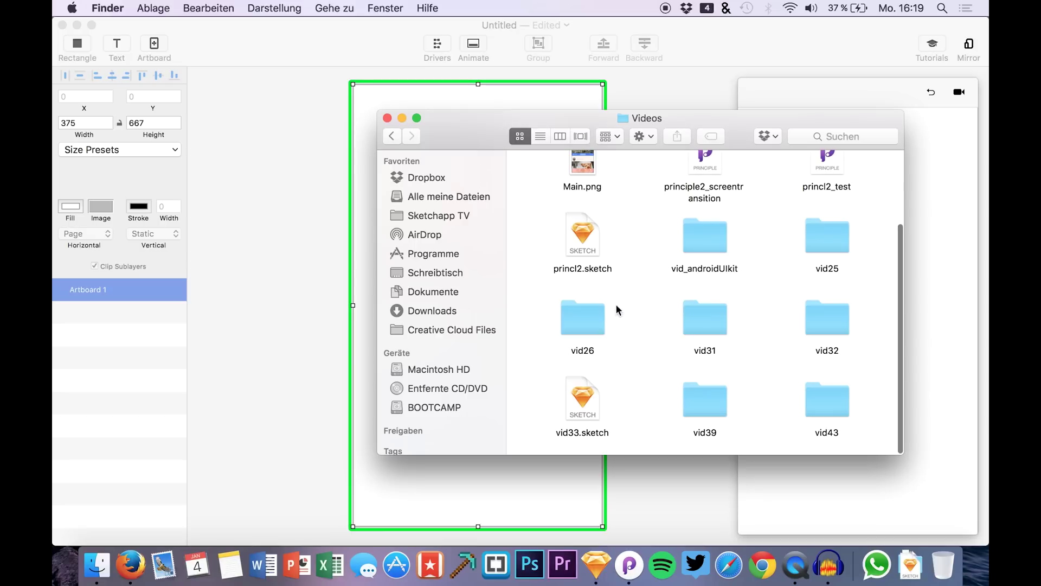
double_click(828, 399)
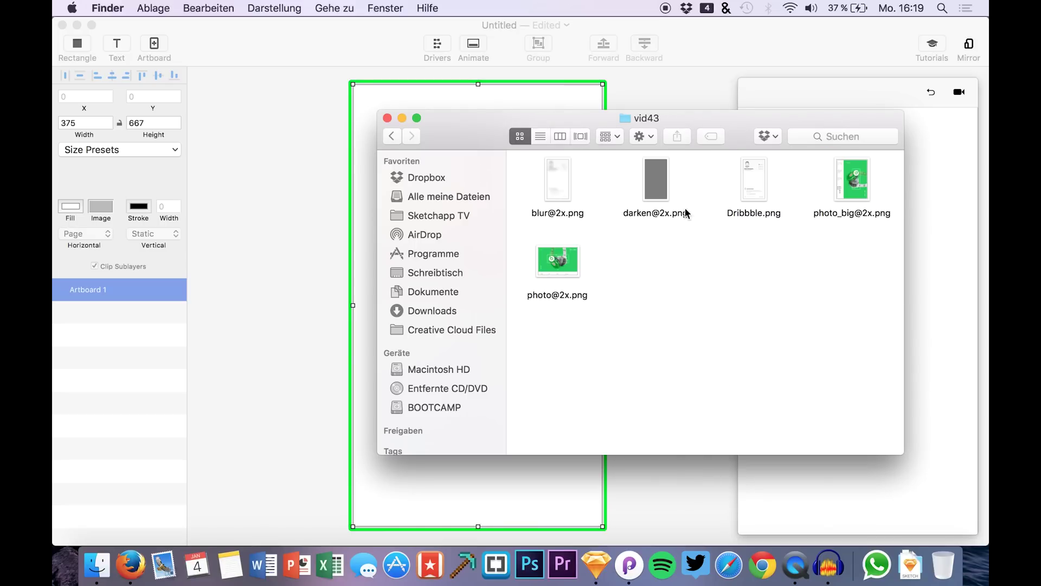
click(738, 215)
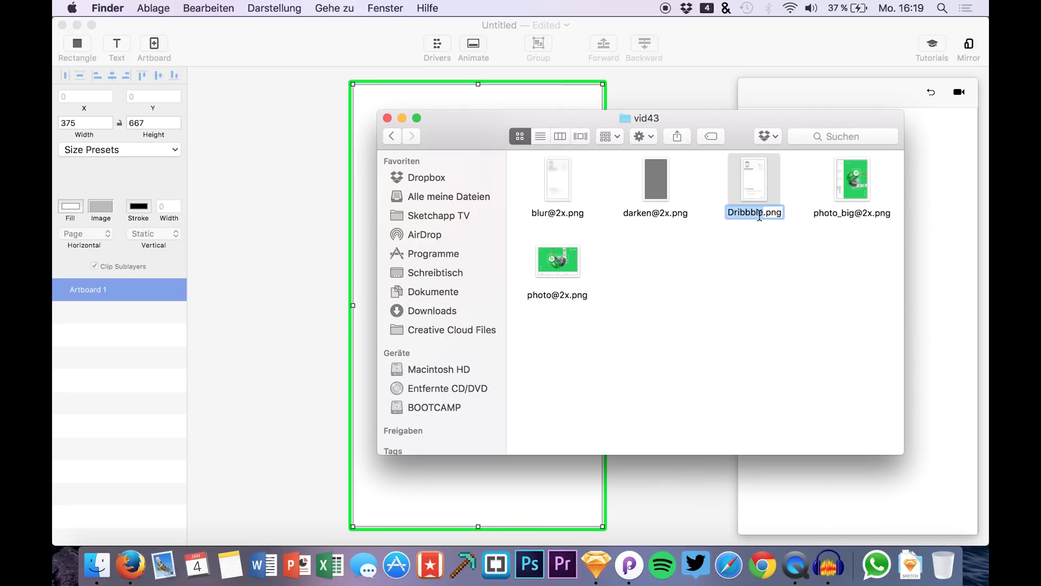
text(BG@"x)
key(Return)
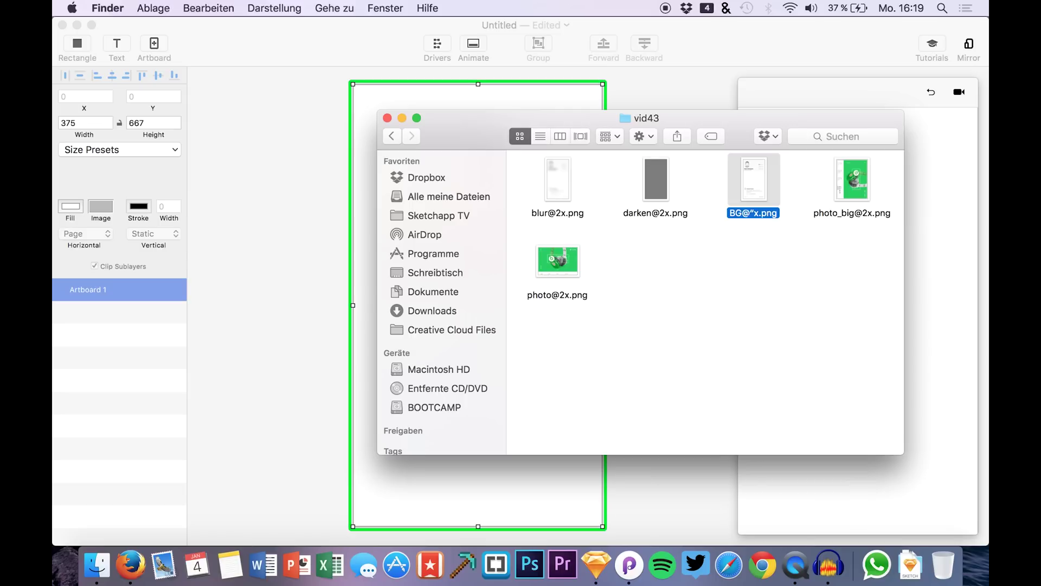
click(755, 214)
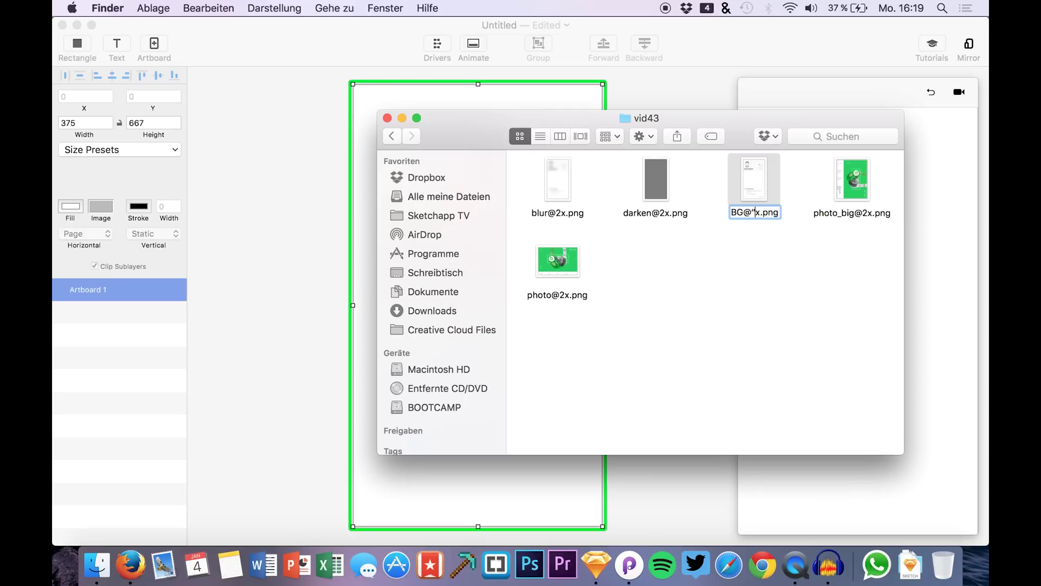
key(BackSpace)
text(2)
key(Return)
drag(752, 184, 322, 208)
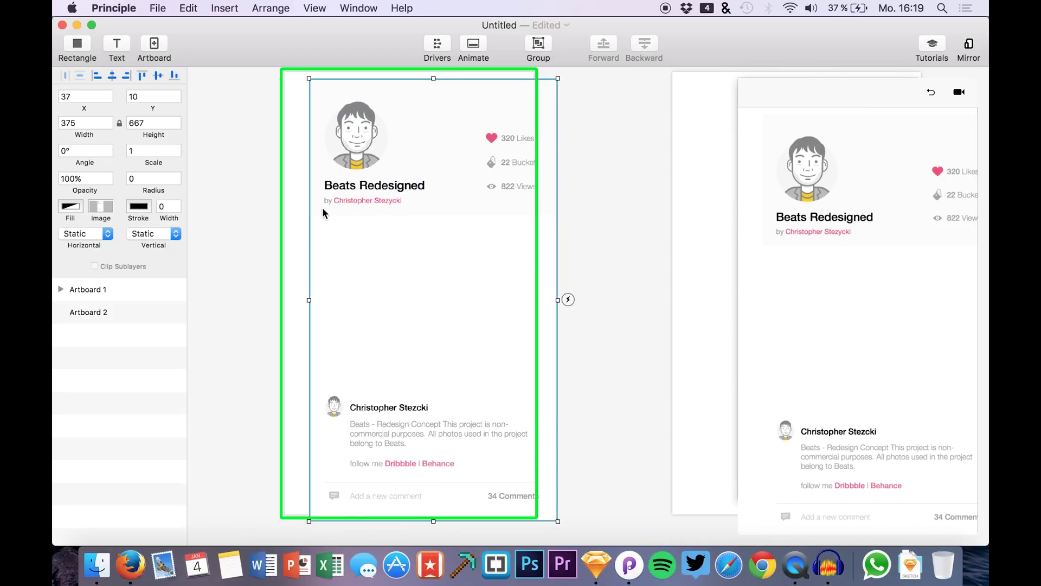
- Position the BG image at X 0, Y 0
click(87, 99)
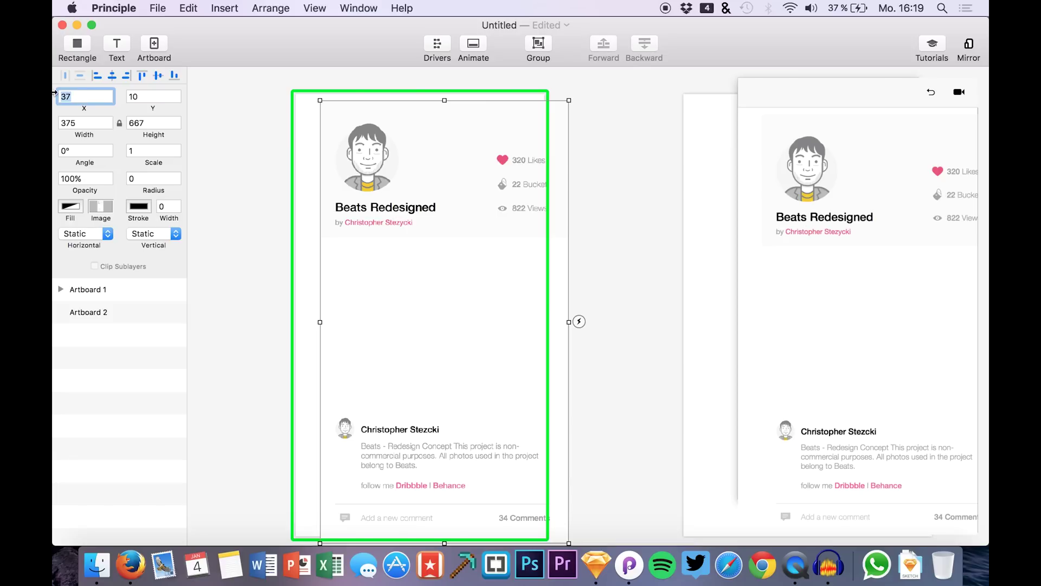
text(0)
key(Tab)
text(0)
key(Return)
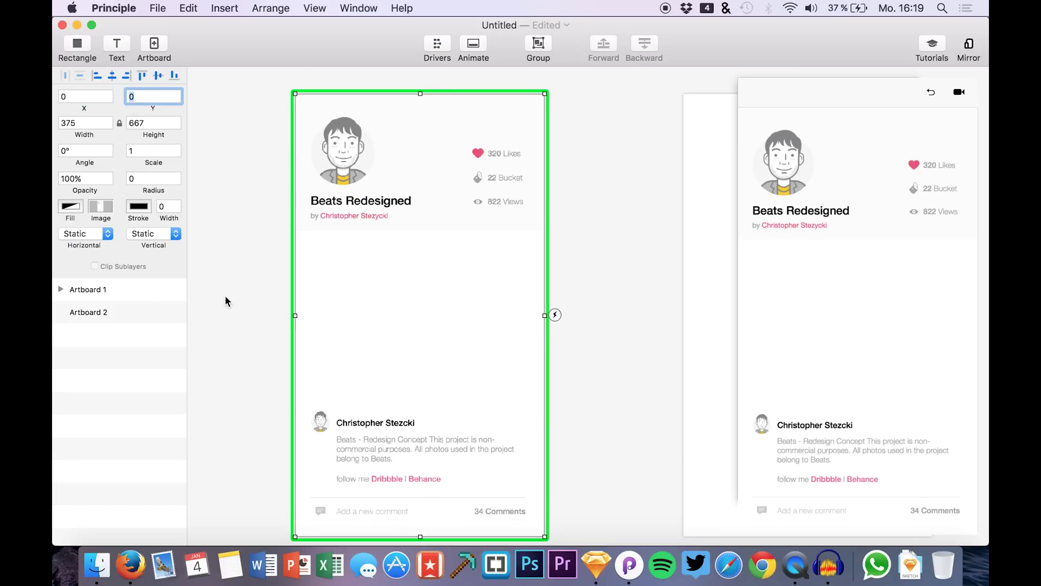
- Zoom out and place Artboard 2 beside Artboard 1, then reselect BG
scroll(225, 296, down, 5)
scroll(225, 295, down, 1)
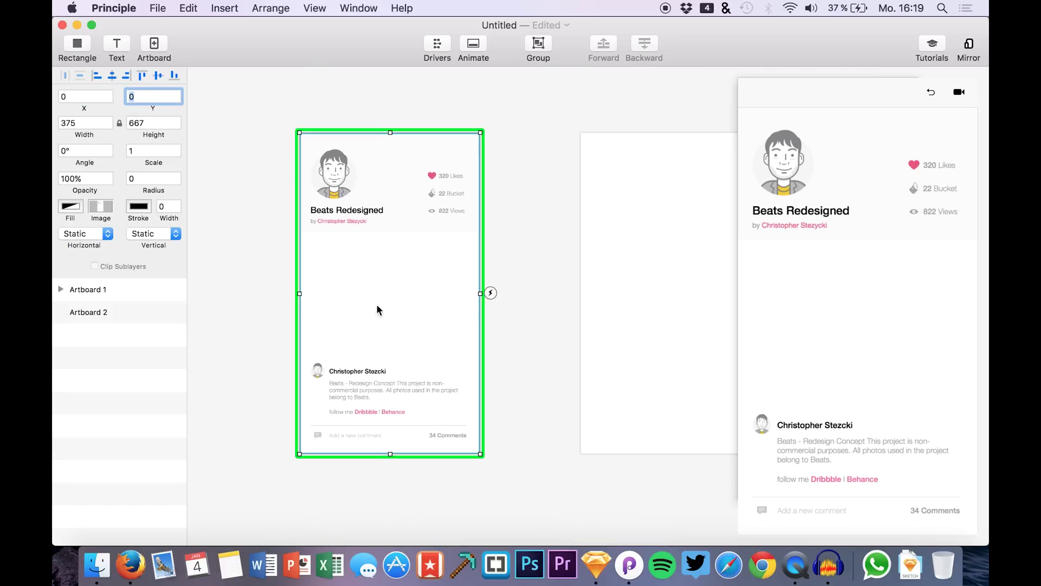
scroll(426, 294, up, 2)
drag(613, 280, 582, 277)
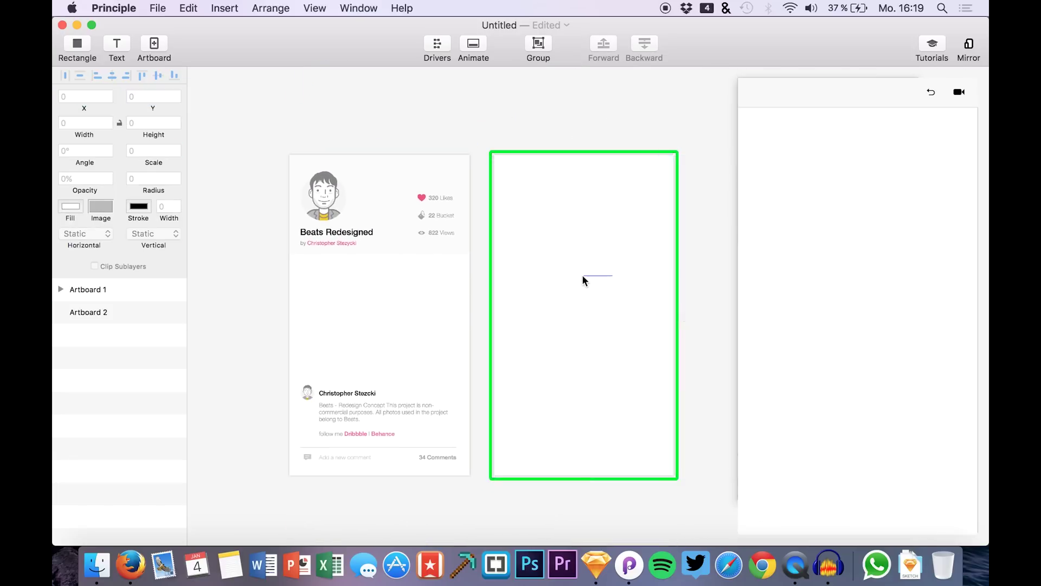
click(469, 140)
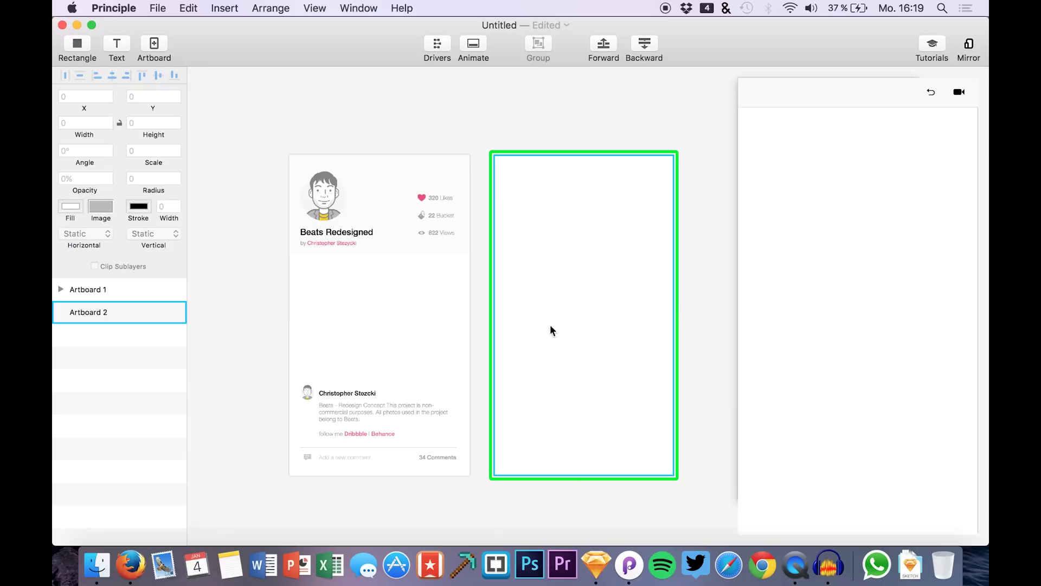
click(393, 230)
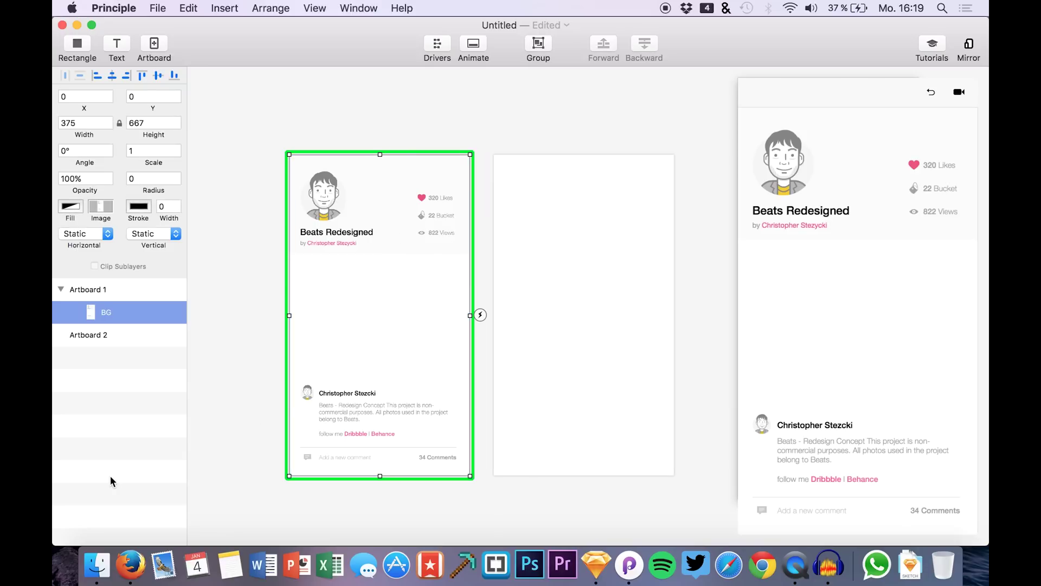
click(98, 563)
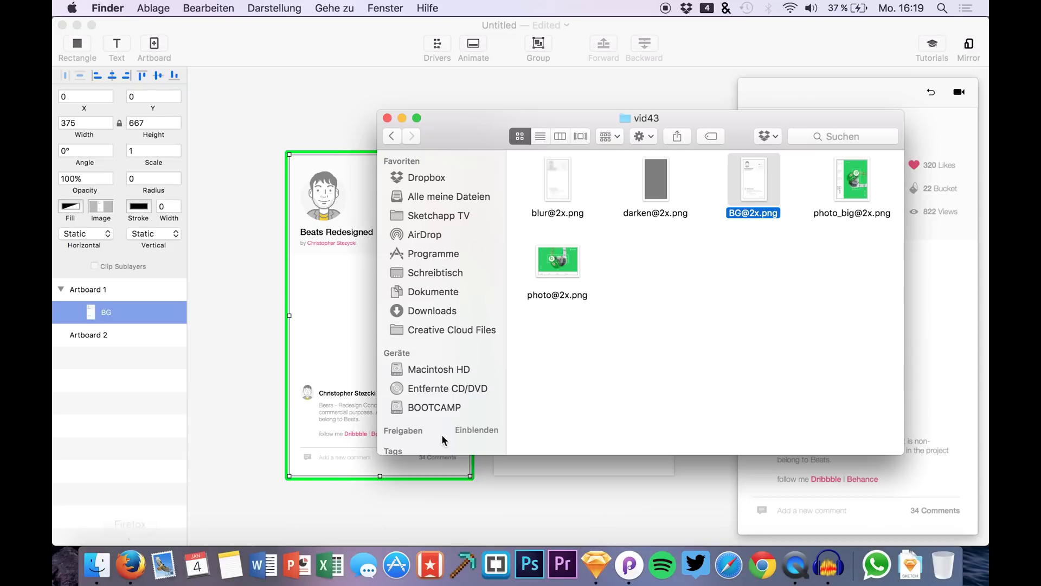
drag(550, 258, 382, 329)
key(Down)
key(Down)
key(Down)
key(Down)
key(Down)
key(Down)
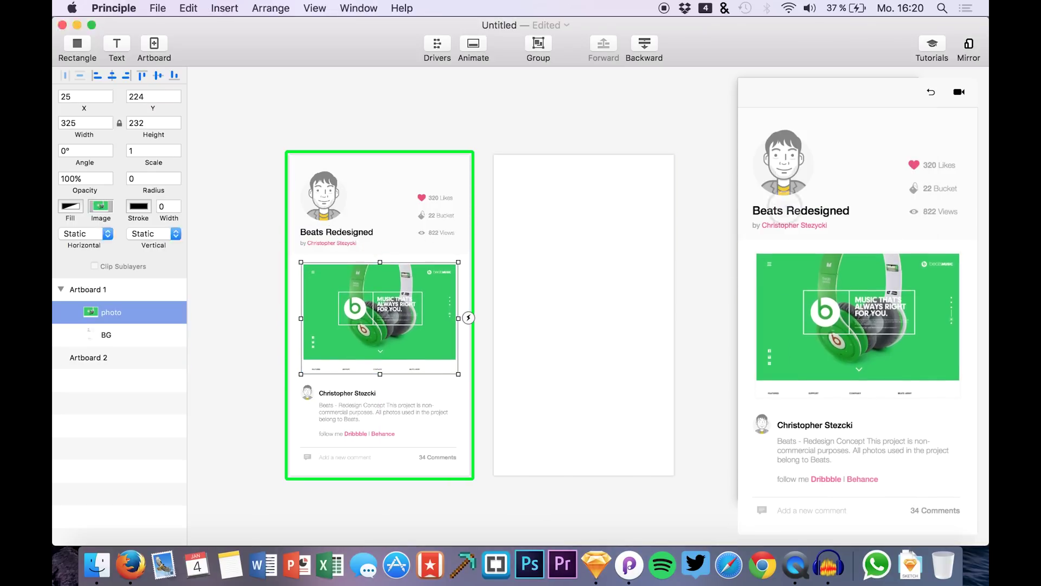
key(Down)
key(Up)
key(Up)
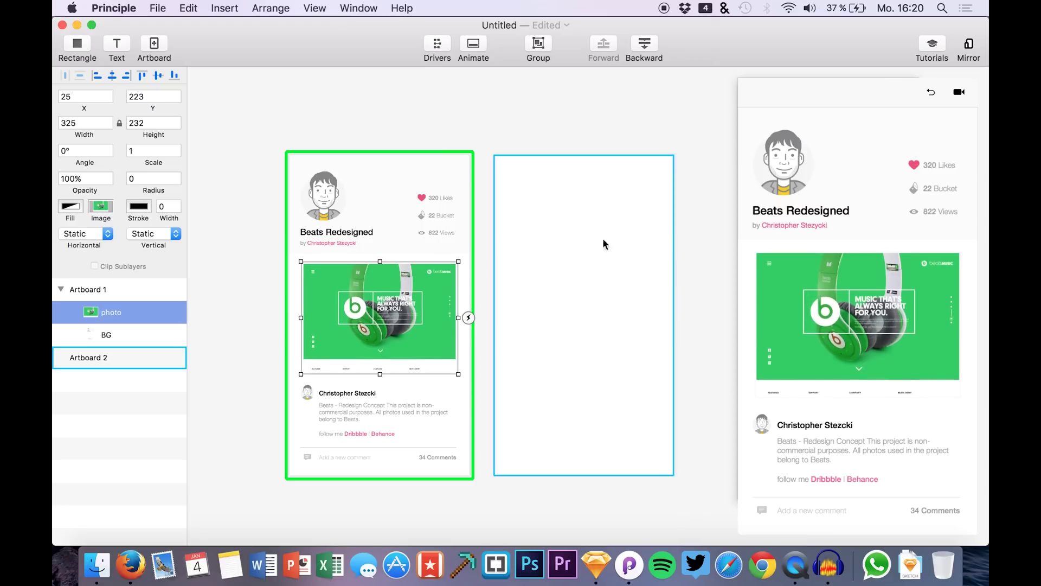
click(548, 99)
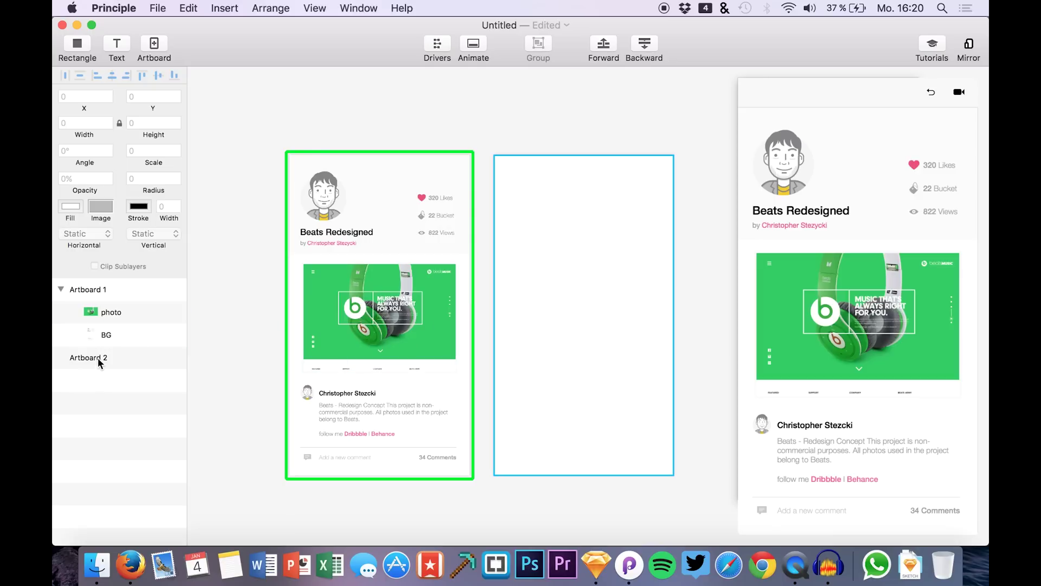
click(101, 314)
- Copy photo and BG from Artboard 1 into Artboard 2, then delete the pasted photo
shift+click(104, 332)
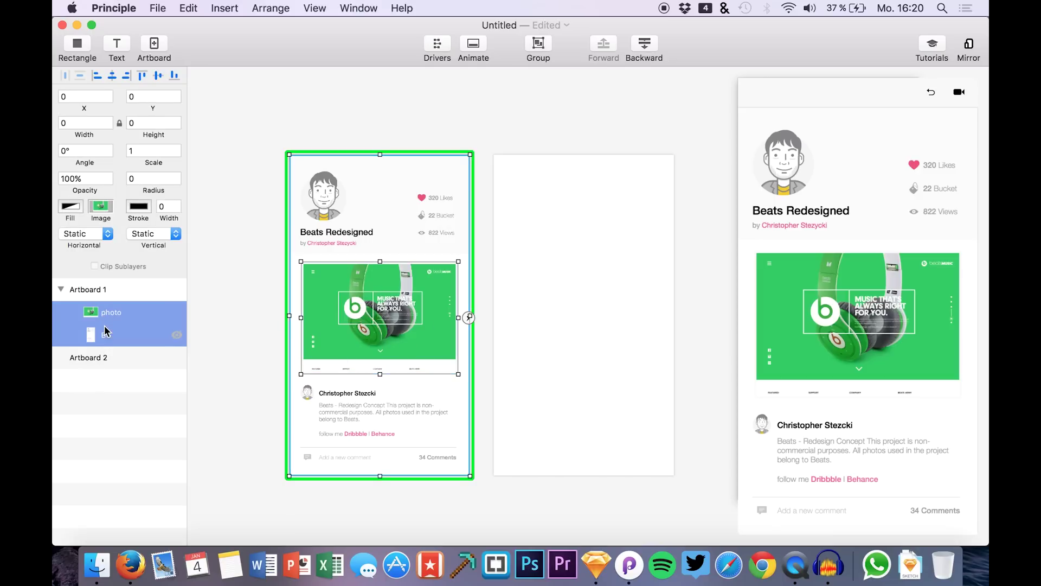
key(super+c)
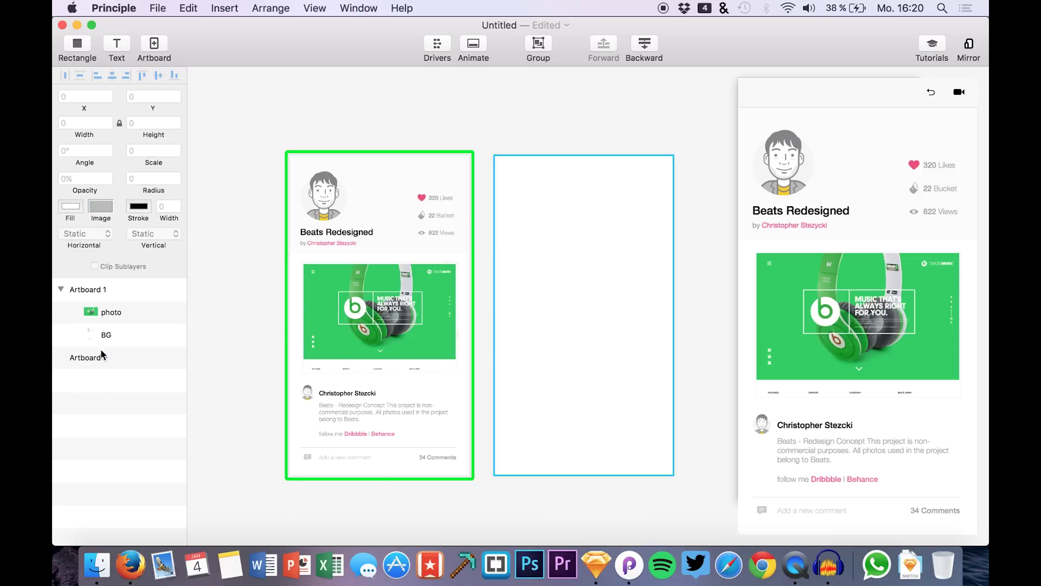
click(96, 357)
key(super+v)
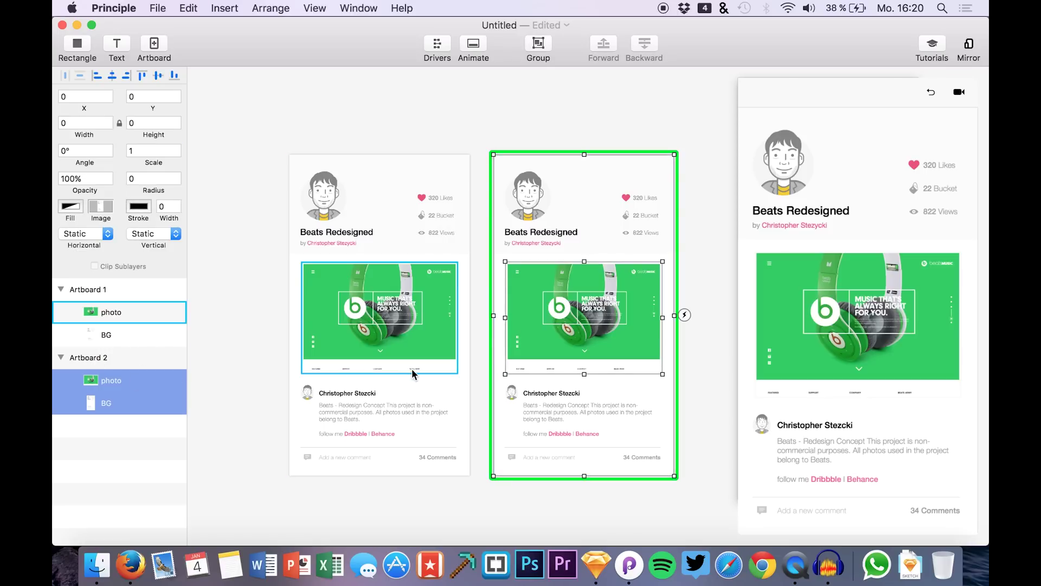
click(128, 452)
click(148, 379)
key(BackSpace)
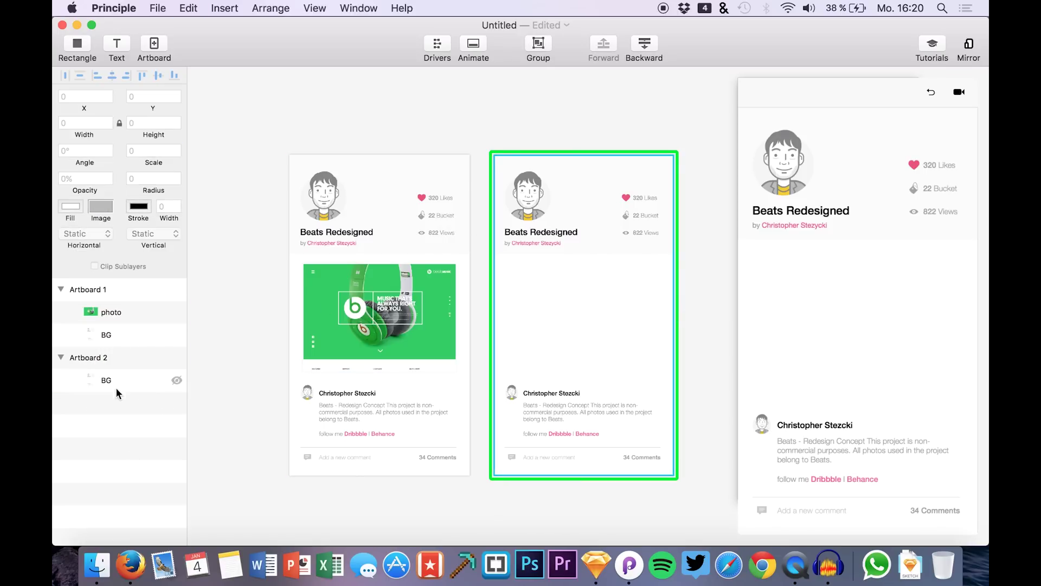
click(114, 382)
click(100, 570)
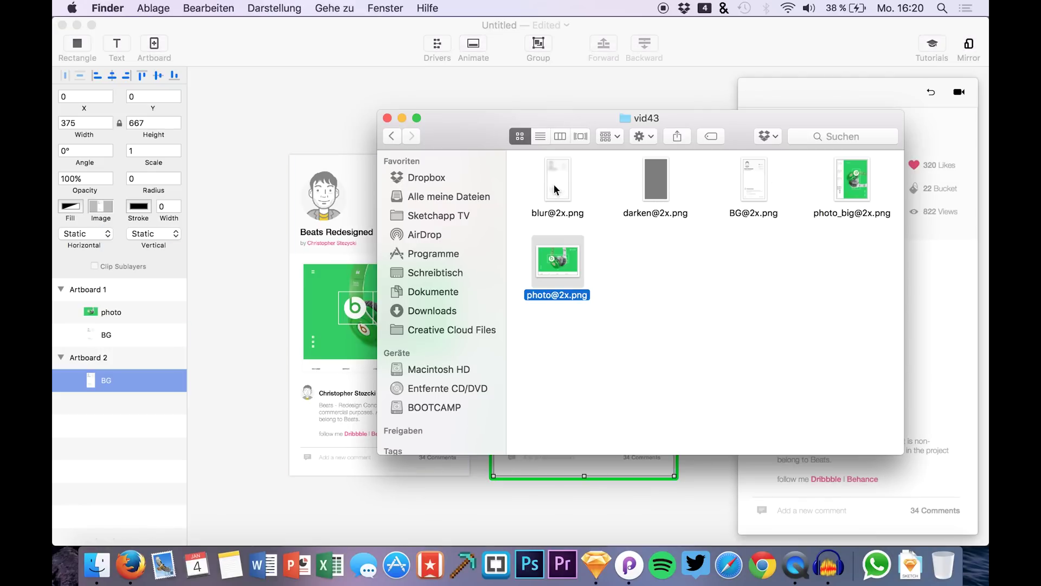
drag(560, 127, 746, 138)
drag(744, 189, 604, 309)
click(97, 564)
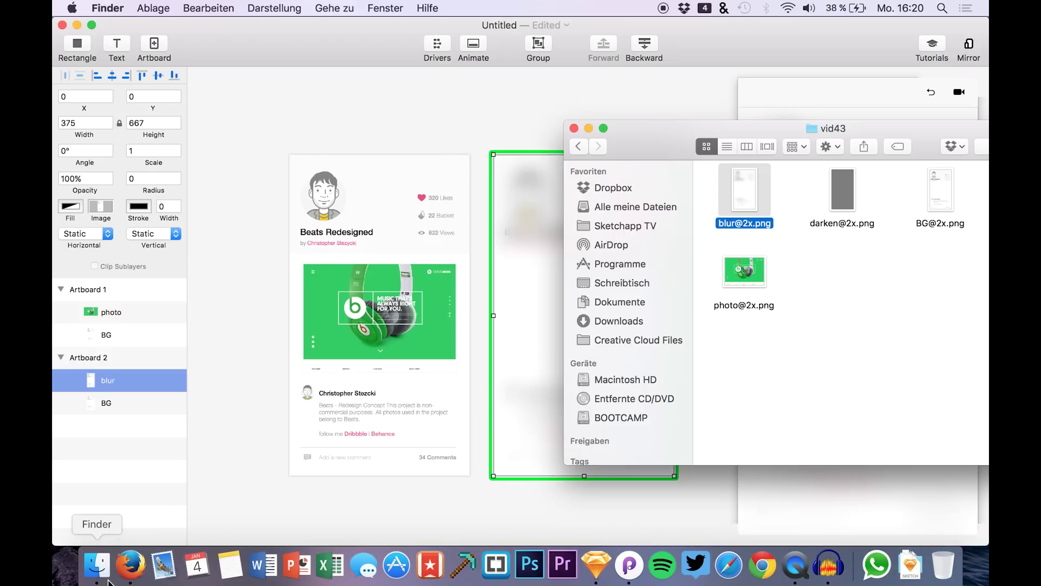
drag(846, 198, 596, 307)
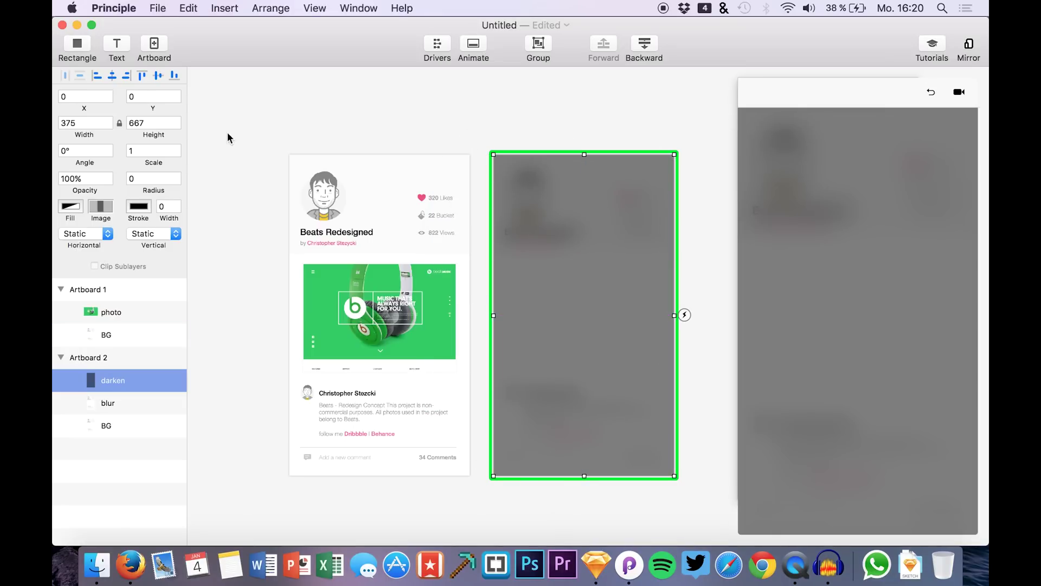
click(77, 44)
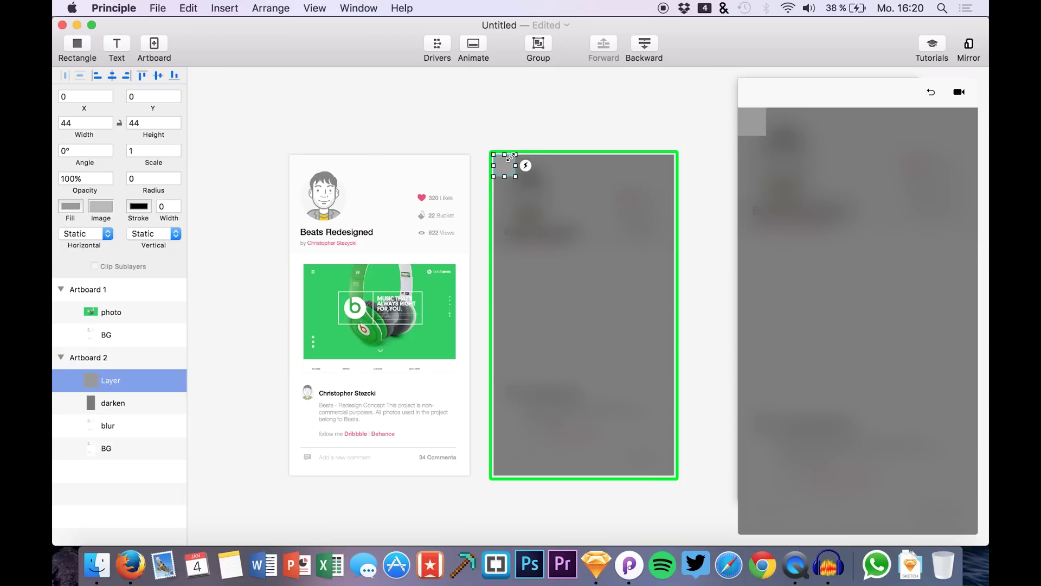
key(BackSpace)
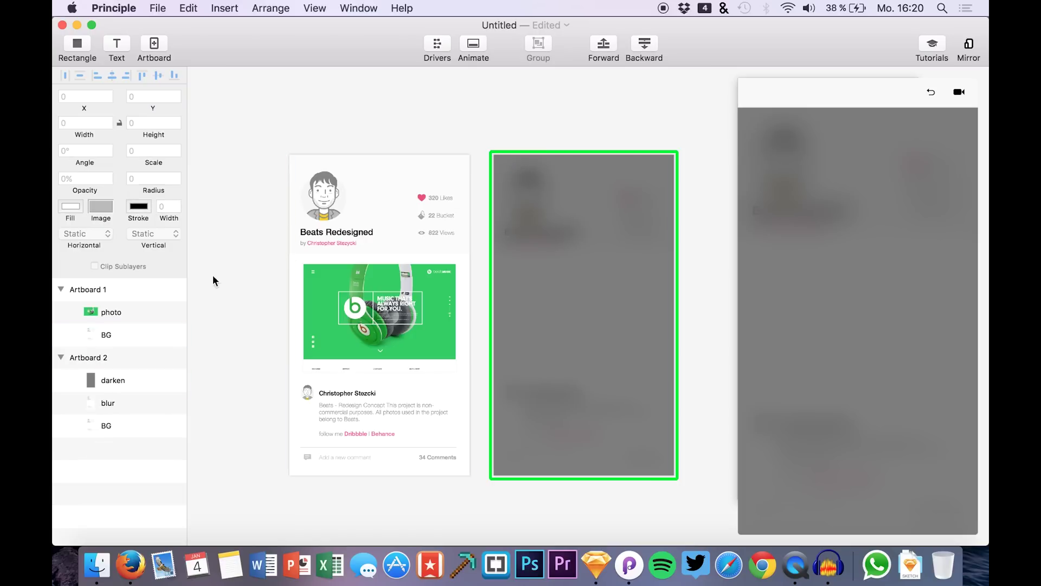
click(107, 381)
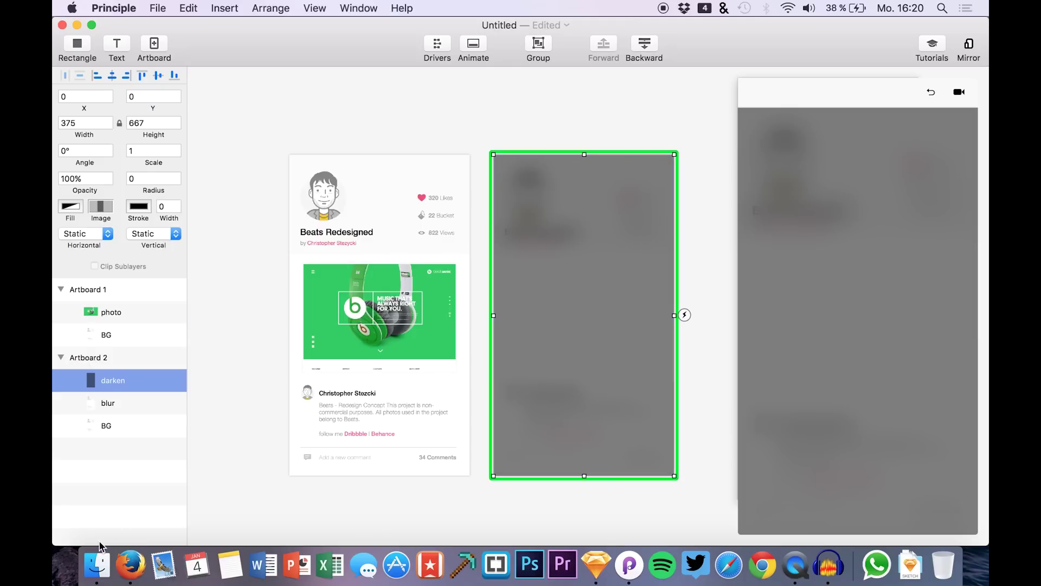
click(97, 564)
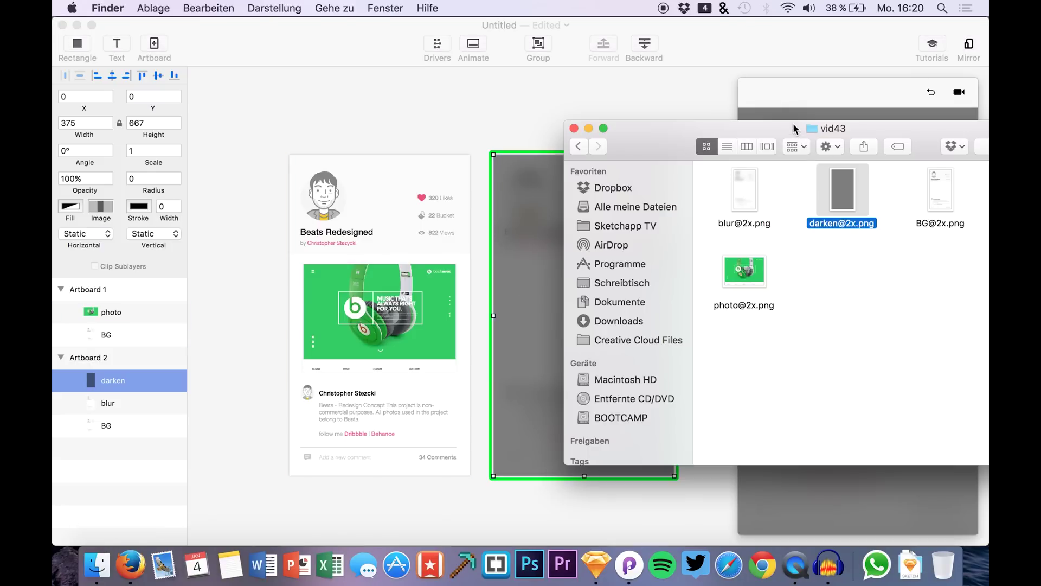
drag(793, 123, 635, 145)
drag(855, 202, 809, 216)
drag(753, 167, 408, 233)
drag(515, 304, 584, 312)
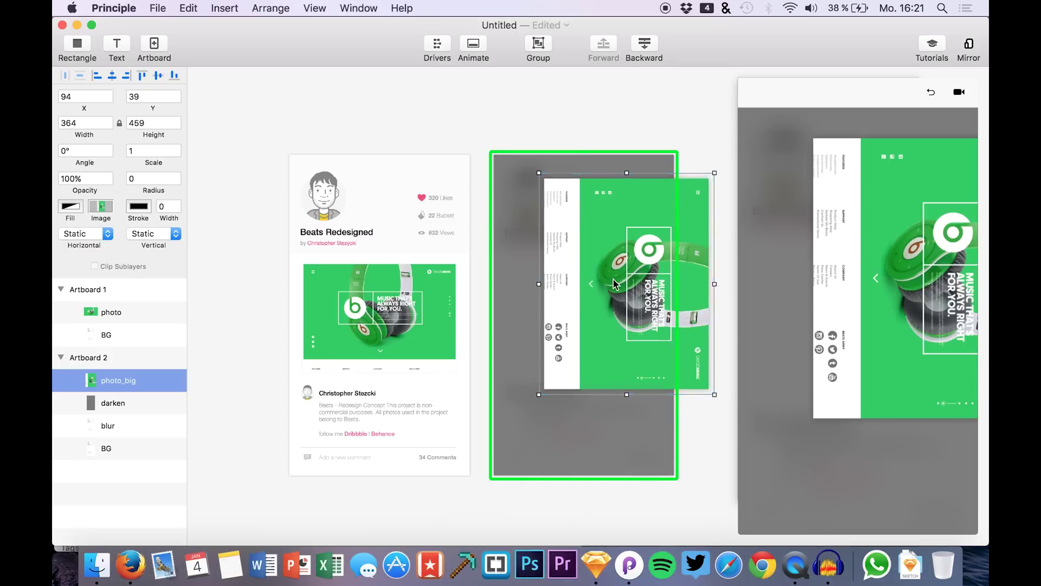
- Rename the photo_big layer to photo
double_click(126, 382)
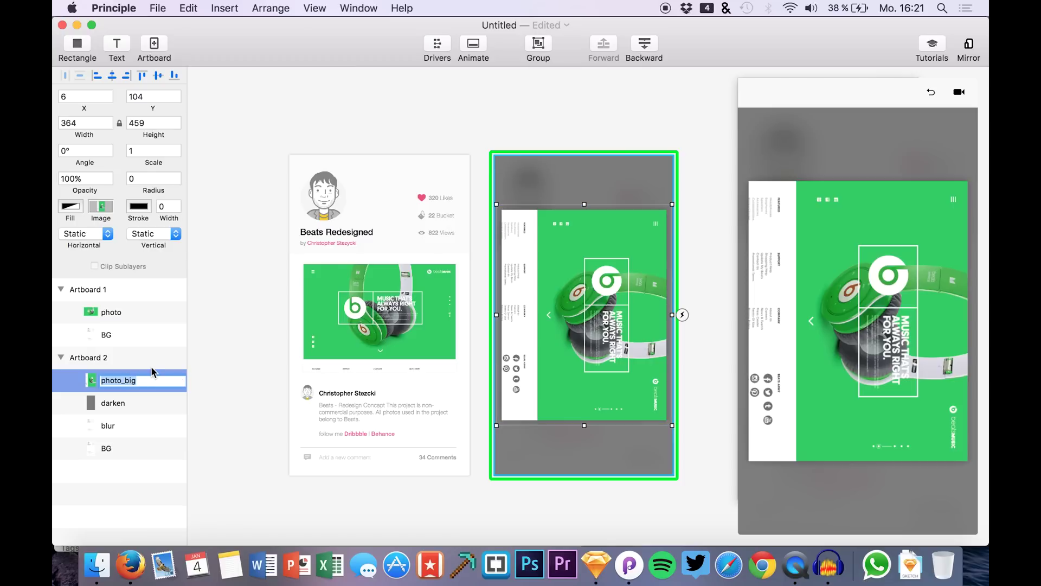
text(pho)
key(Return)
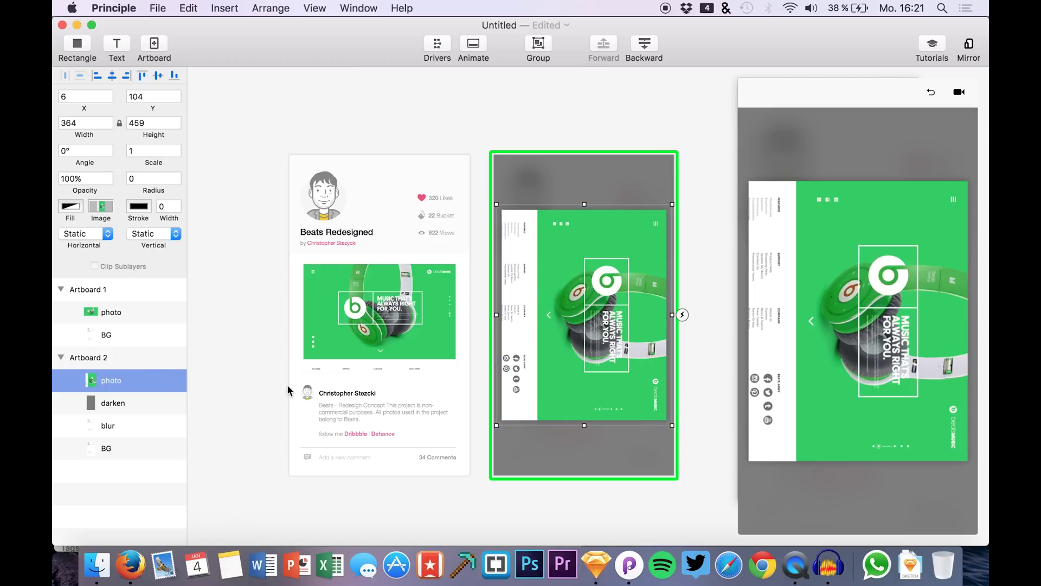
- Reset the preview to Artboard 1 and select Artboard 1's photo layer
click(906, 114)
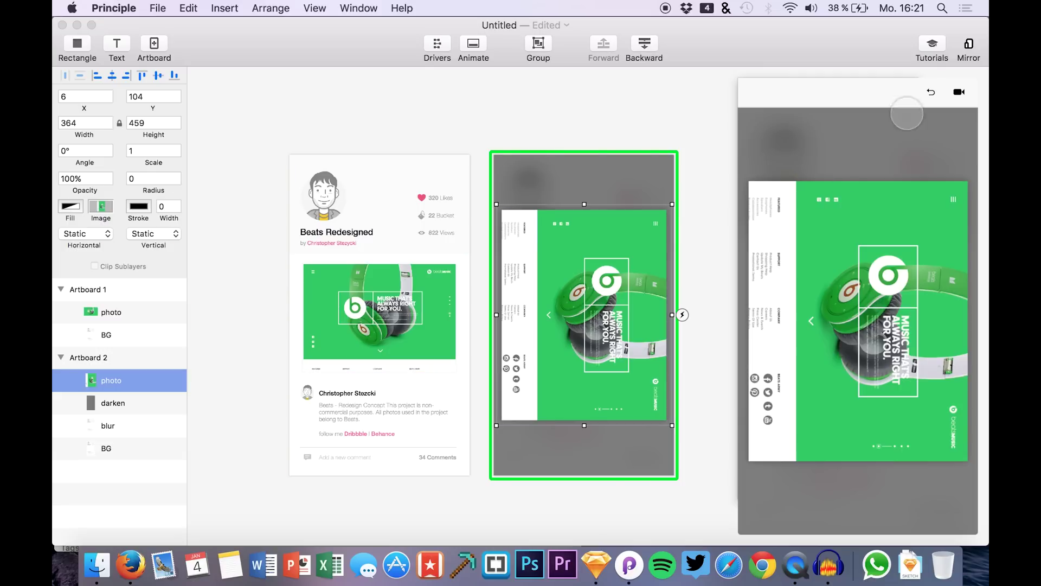
click(930, 92)
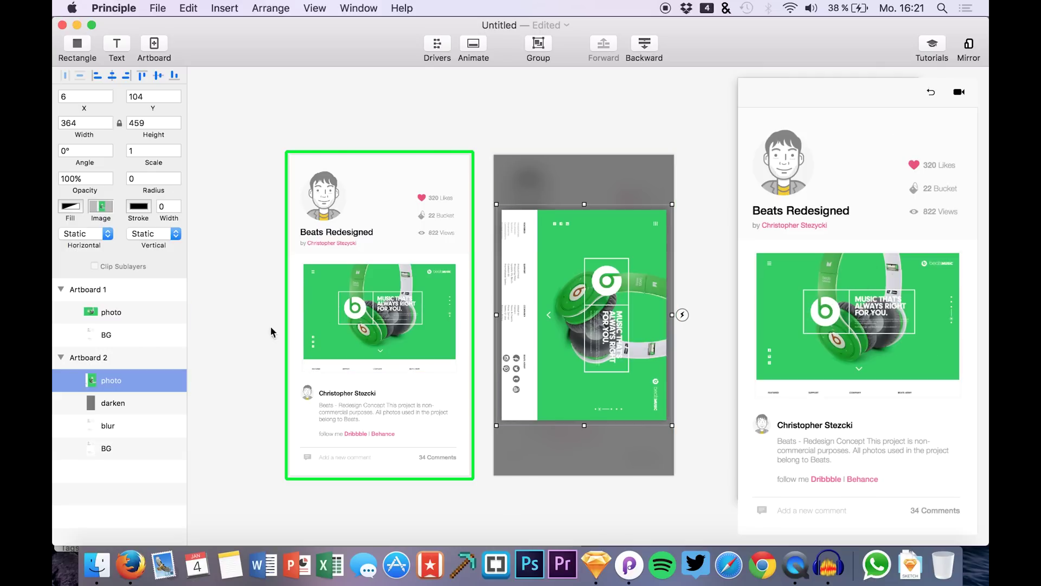
click(81, 311)
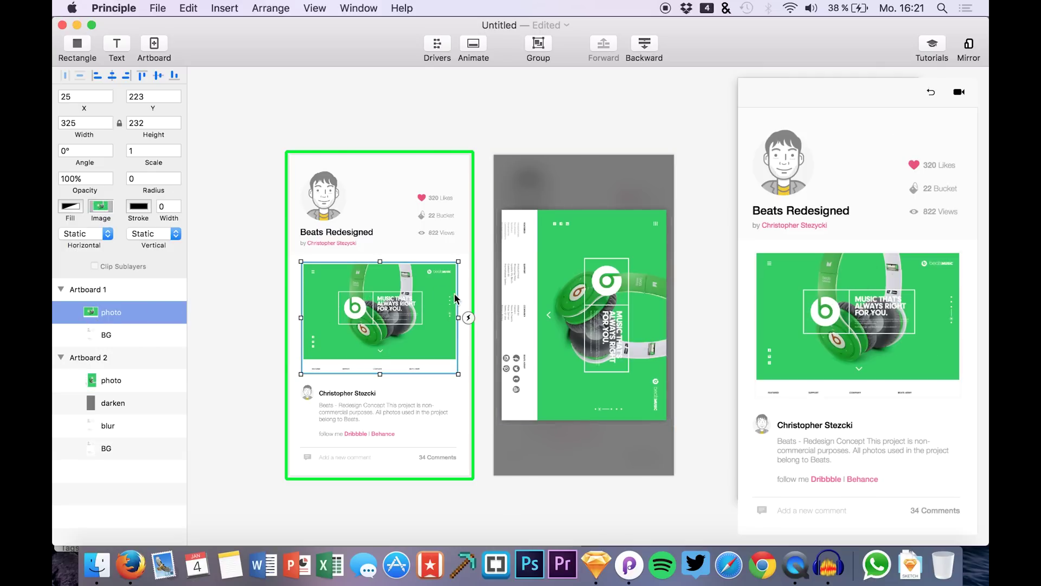
- Give Artboard 1's photo a Tap trigger linked to Artboard 2
click(468, 317)
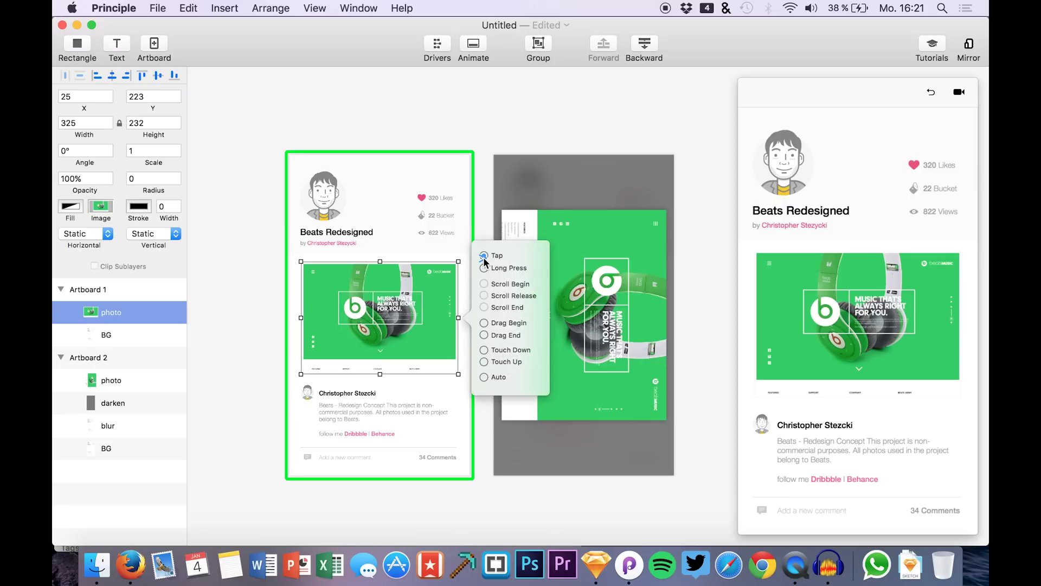
click(484, 256)
click(564, 224)
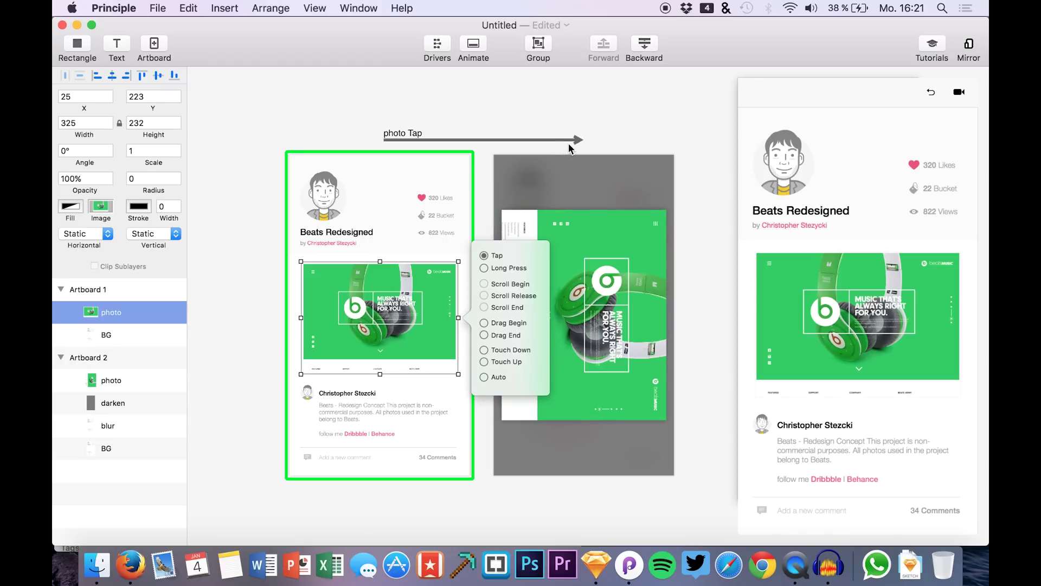
- Tap the photo in the preview to test the transition, then reset the preview to Artboard 1
click(880, 222)
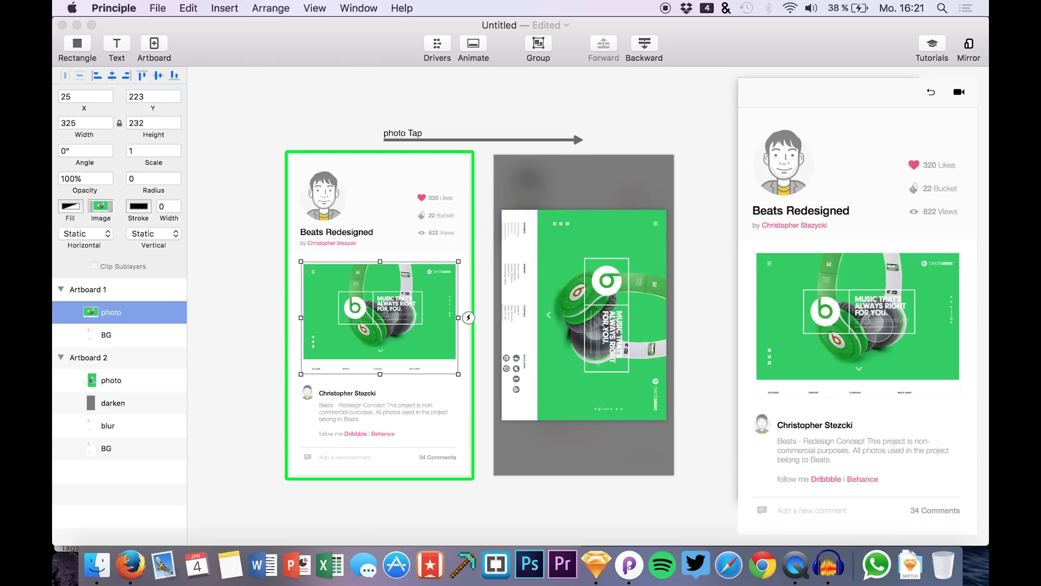
click(877, 326)
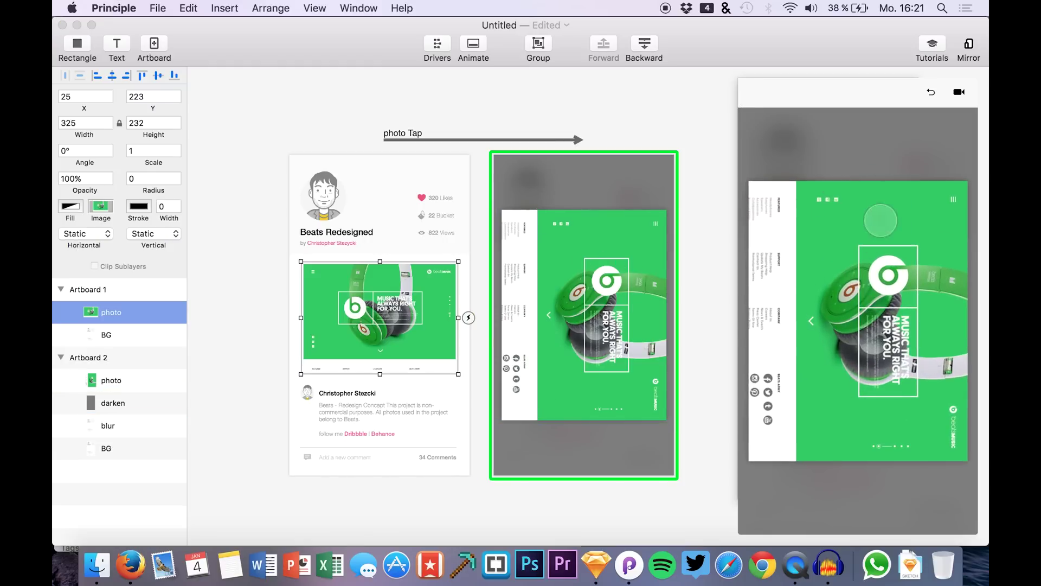
click(379, 315)
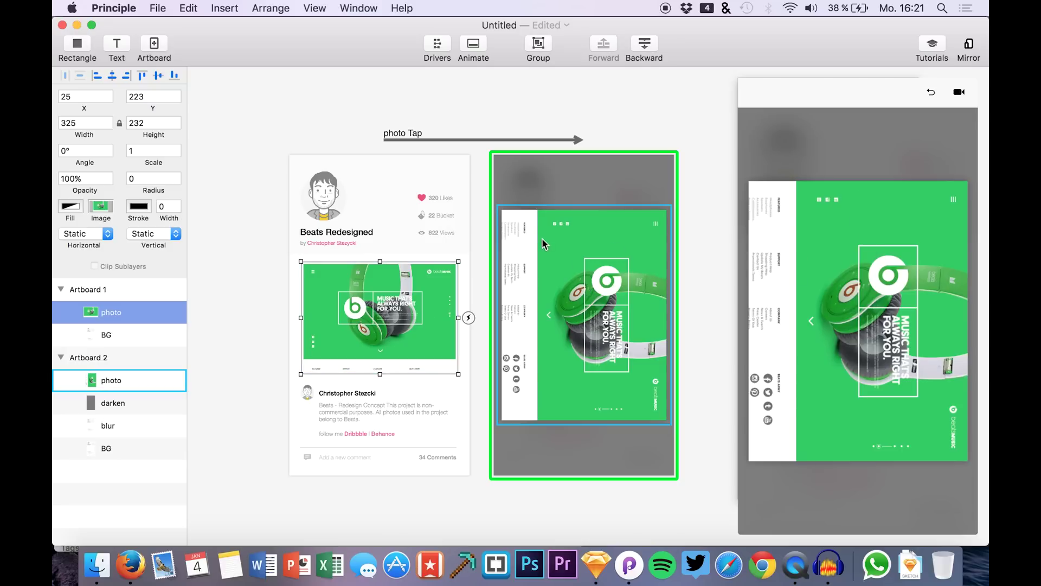
click(930, 93)
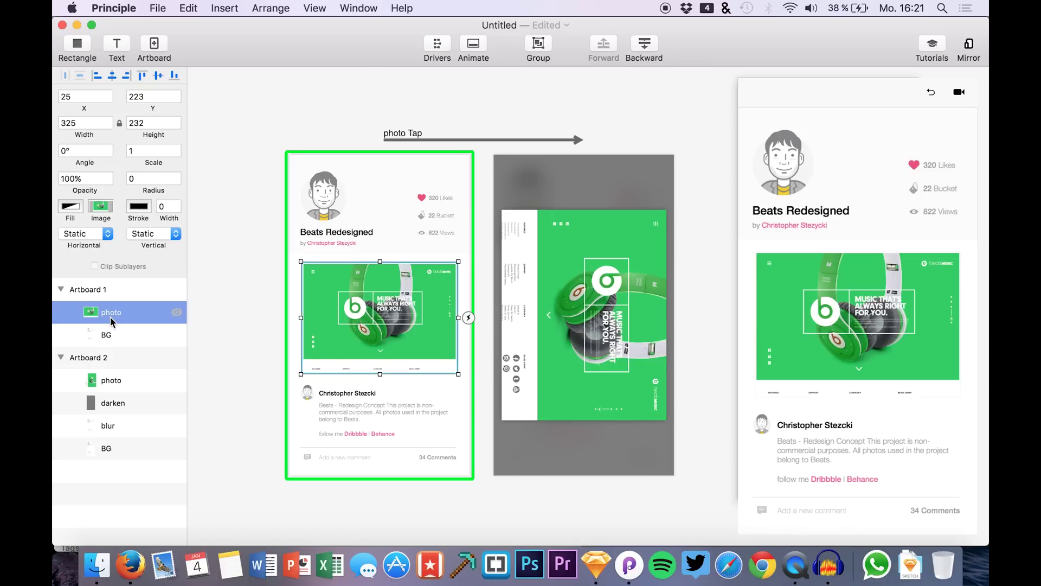
- Rename Artboard 2's big photo layer to photo2 and paste a copy above Artboard 1's photo
click(110, 380)
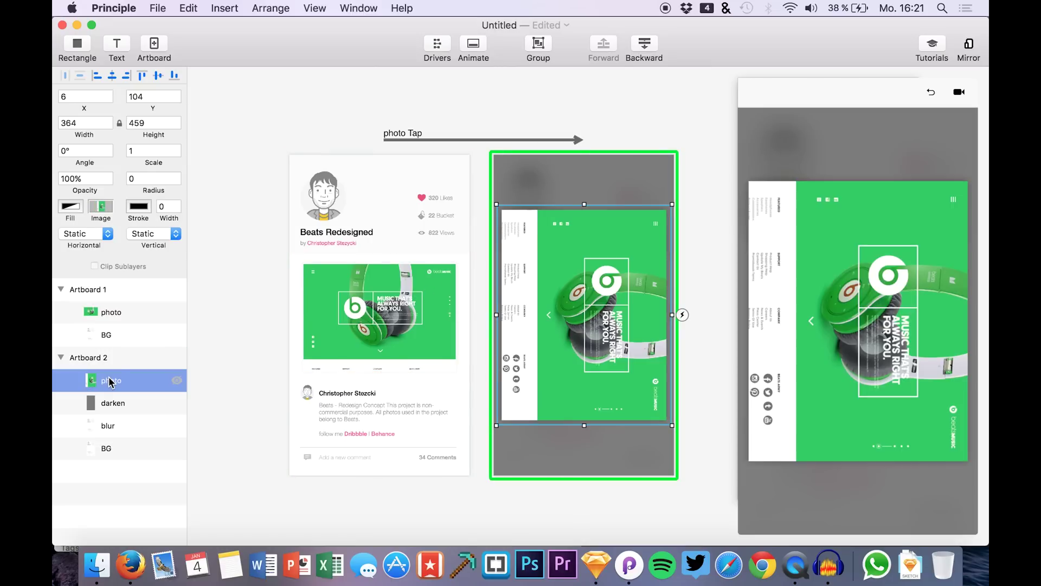
double_click(110, 381)
text(photo2)
key(Return)
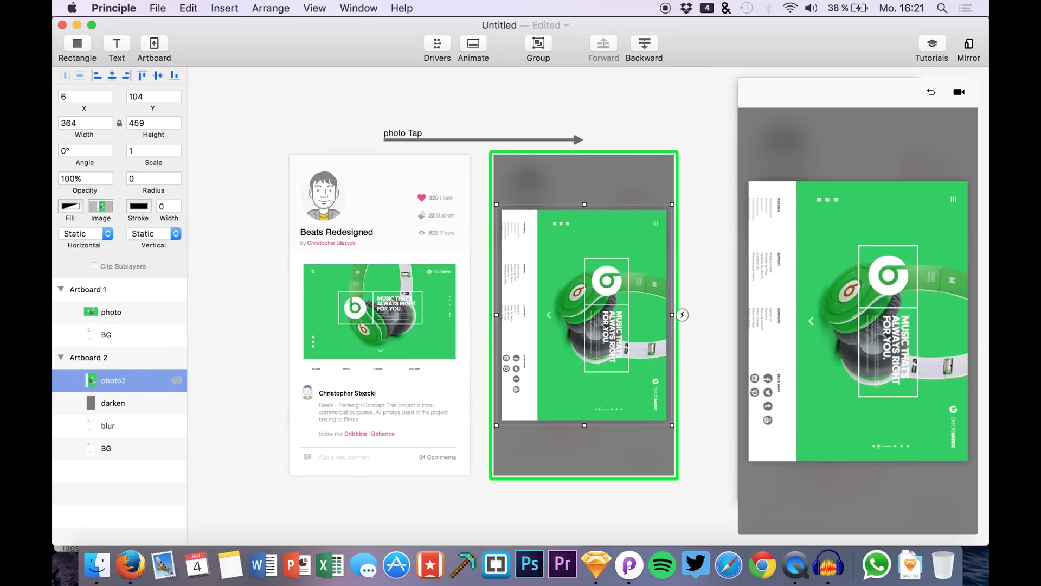
click(111, 312)
key(super+v)
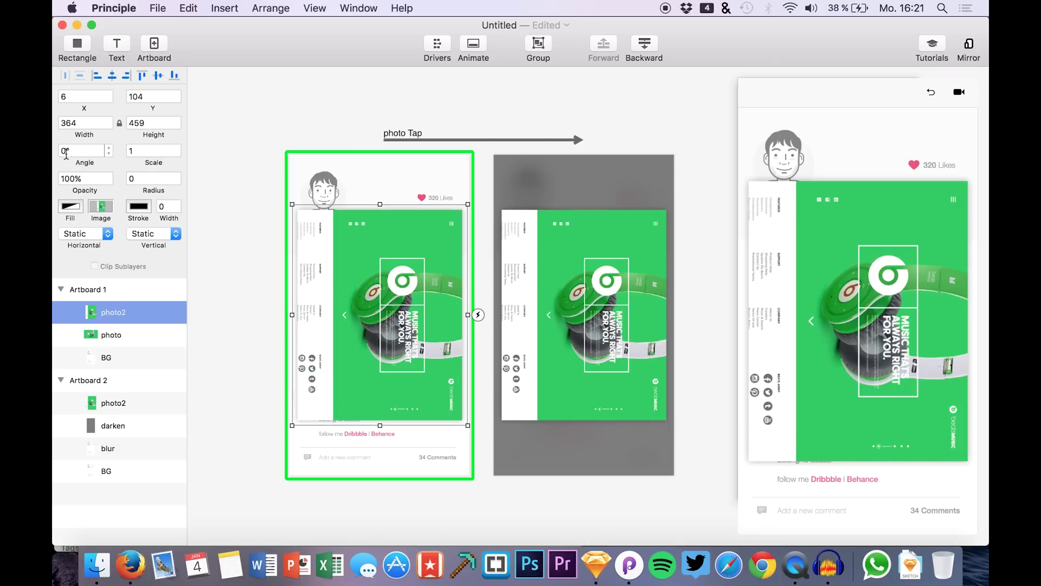
- Rotate photo2 in Artboard 1 to about -90° and set its width to 325
drag(92, 162, 55, 190)
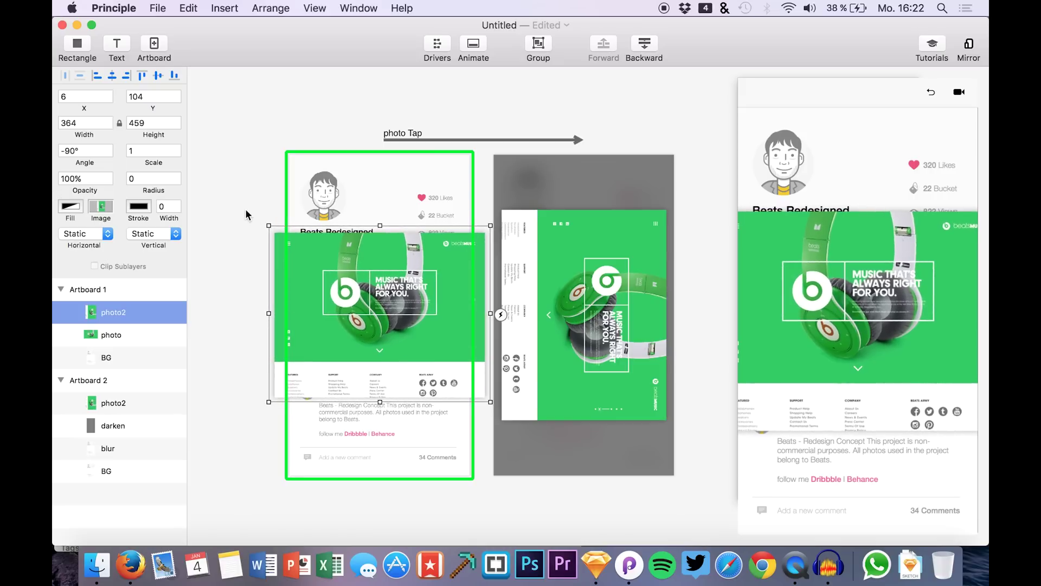
click(105, 334)
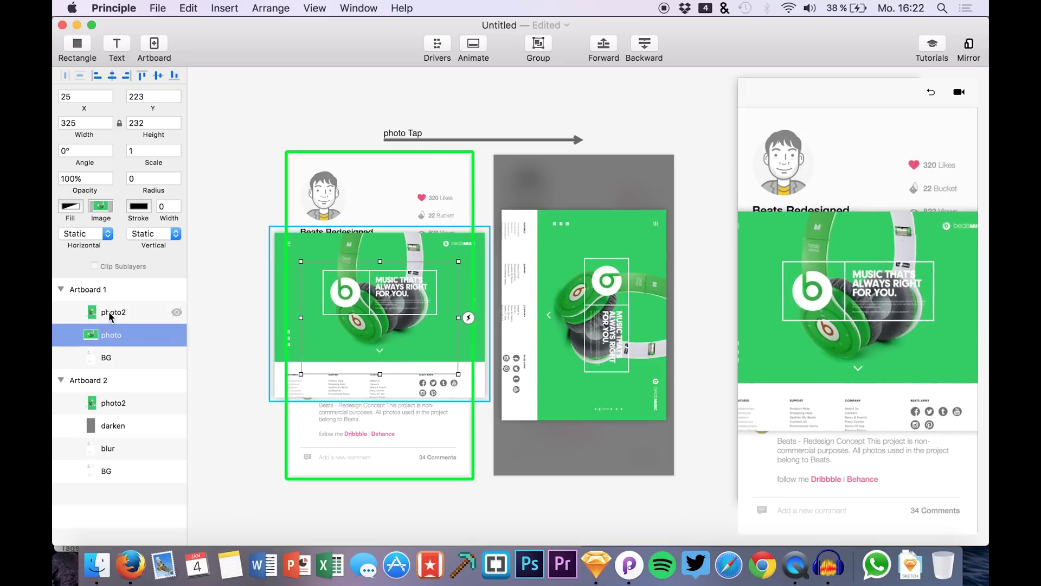
click(109, 311)
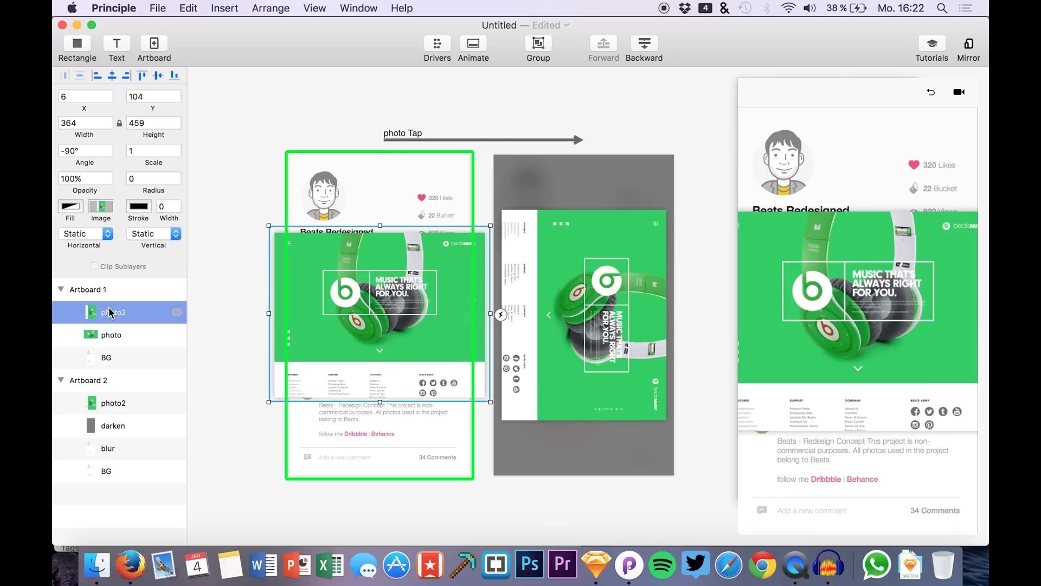
click(82, 126)
key(BackSpace)
text(25)
key(Return)
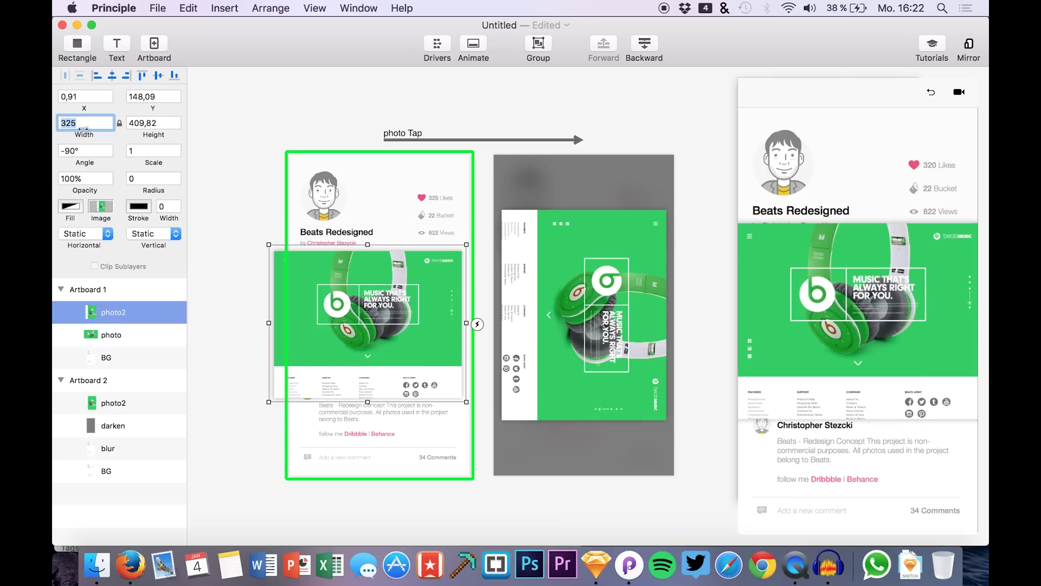
click(100, 334)
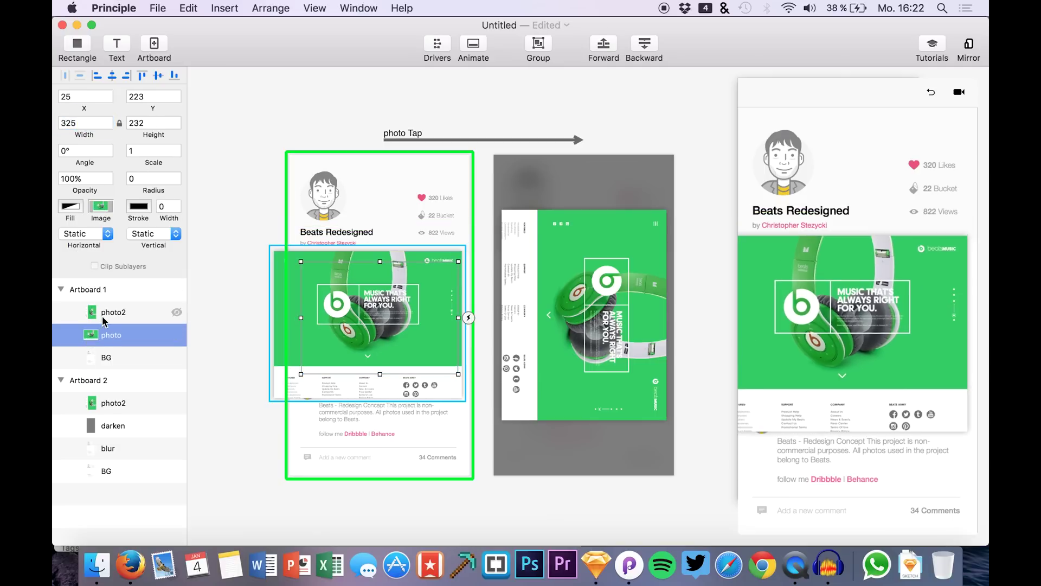
click(102, 316)
click(99, 336)
click(111, 317)
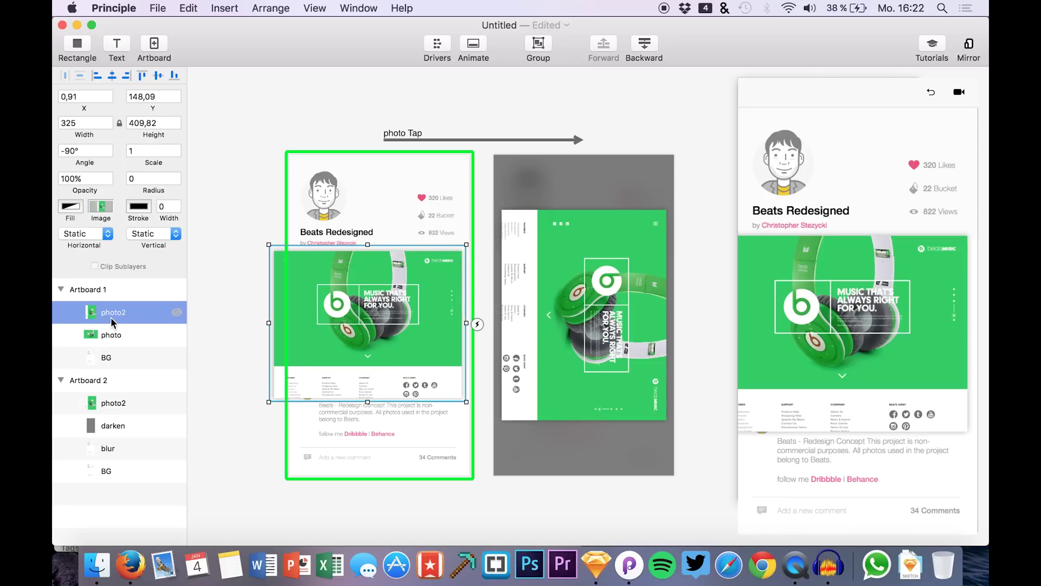
- Move and shrink photo2 over the original photo to 261×330 at X 57, Y 174
drag(338, 318, 366, 334)
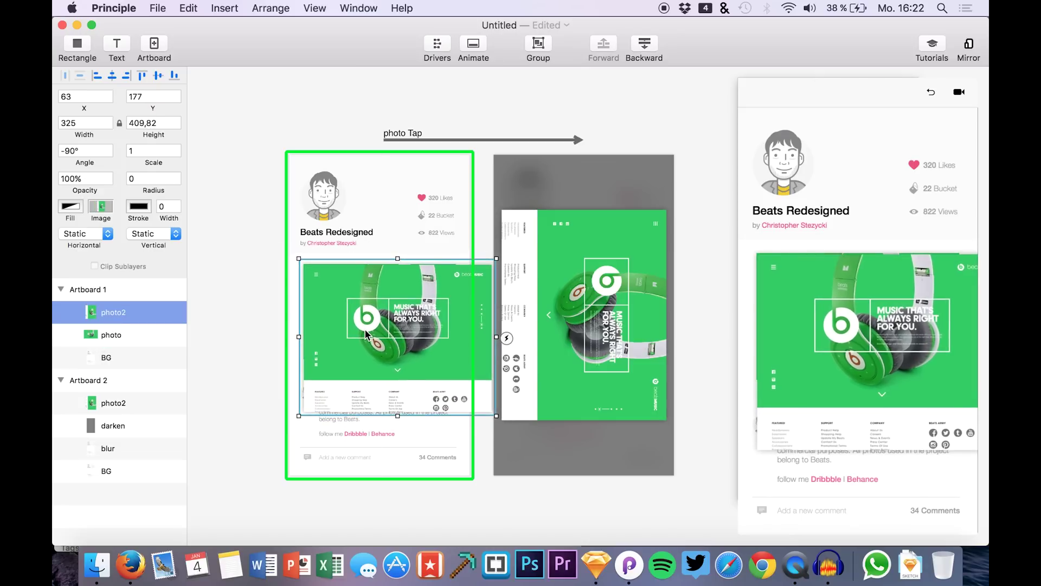
drag(490, 414, 457, 381)
key(Right)
key(Right)
key(Right)
key(Right)
key(Right)
key(Right)
key(Right)
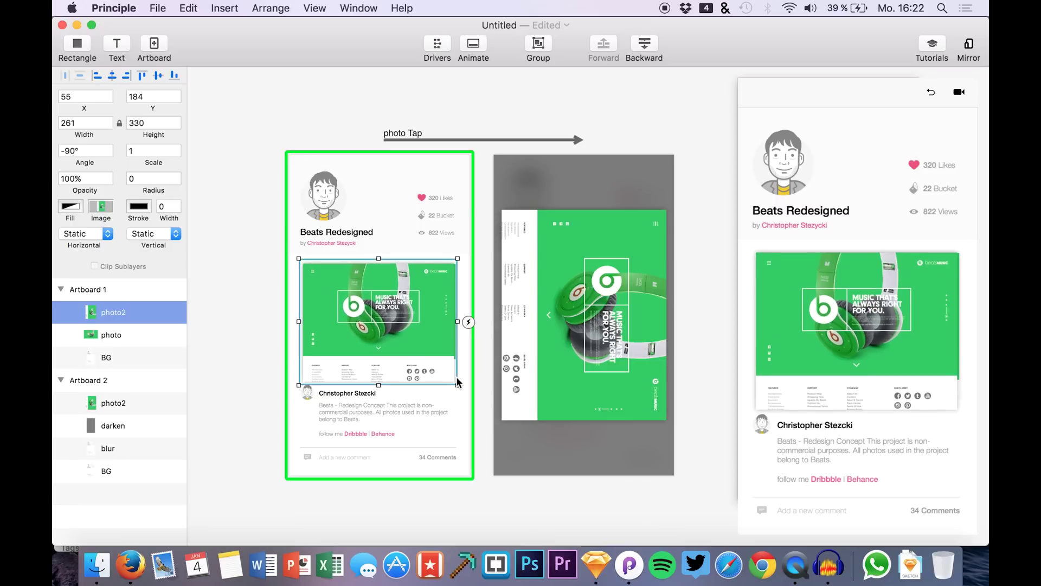
key(Up)
key(Up)
key(Up)
key(Up)
key(Up)
key(Up)
key(Up)
key(Up)
key(Up)
key(Left)
key(Left)
key(Up)
key(Up)
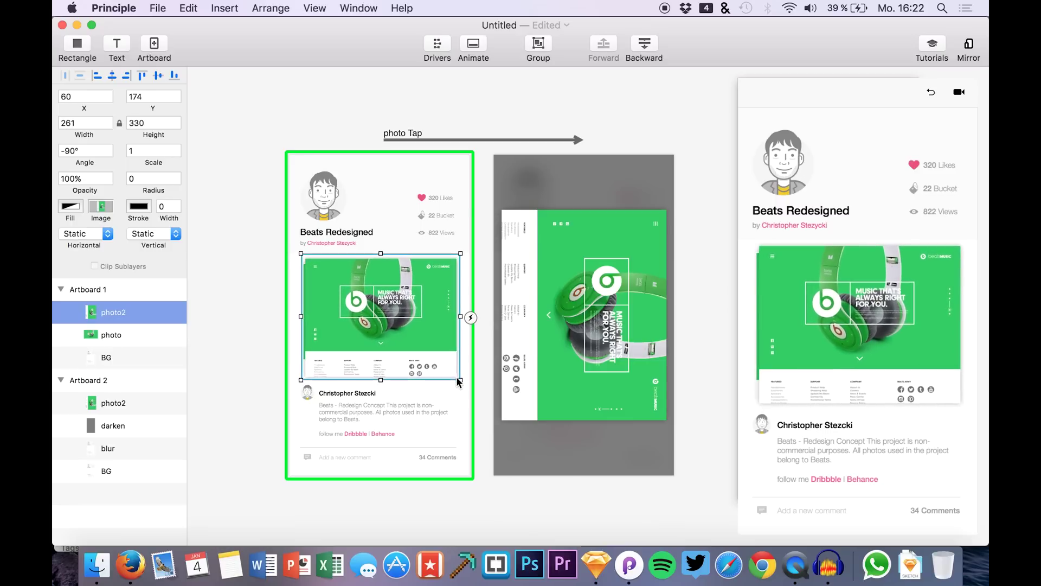
key(Left)
key(Left)
key(Left)
key(Left)
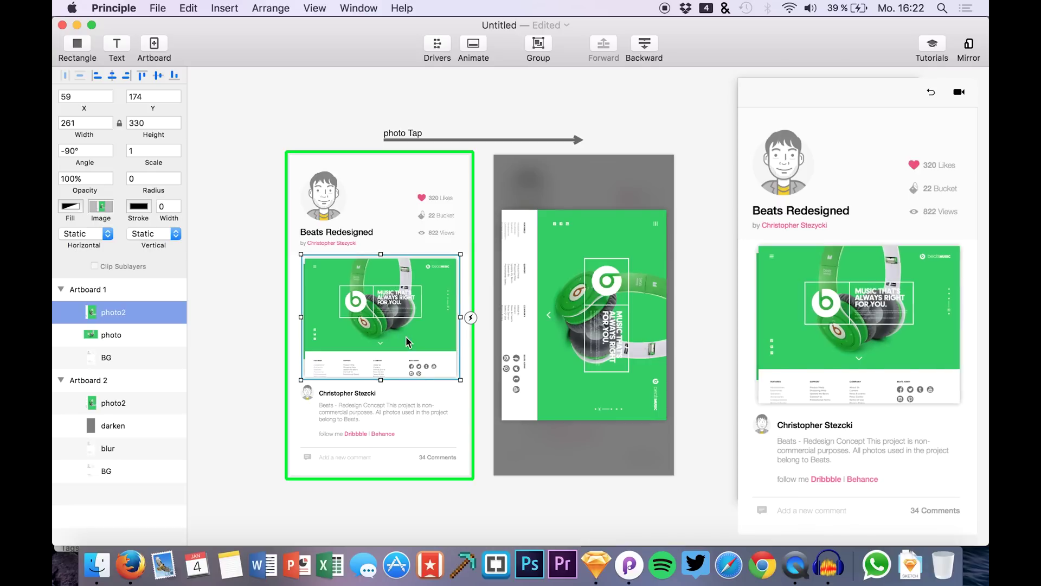
key(Right)
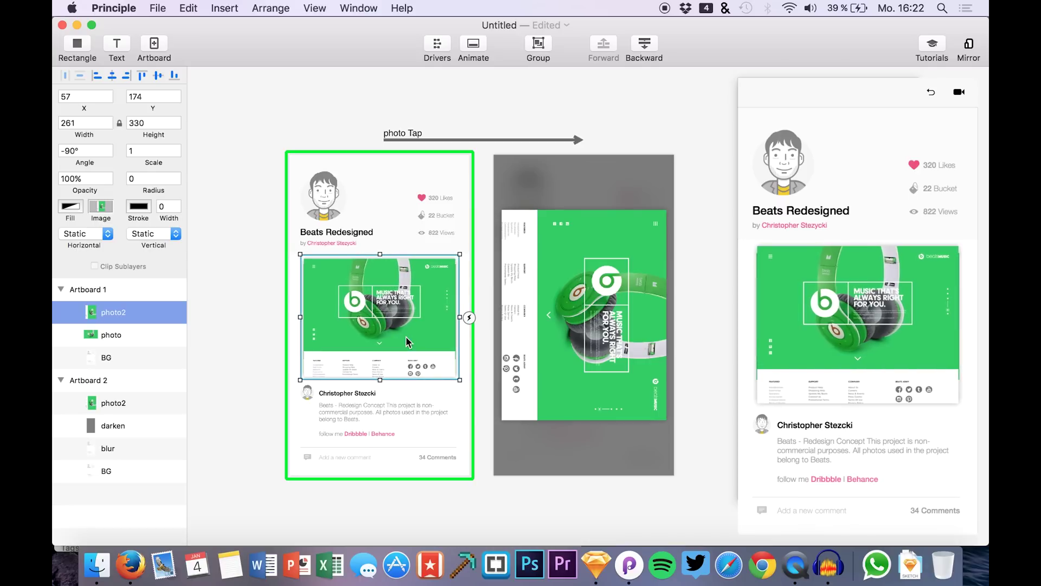
- Set Artboard 1's photo2 layer opacity to 0%
click(127, 334)
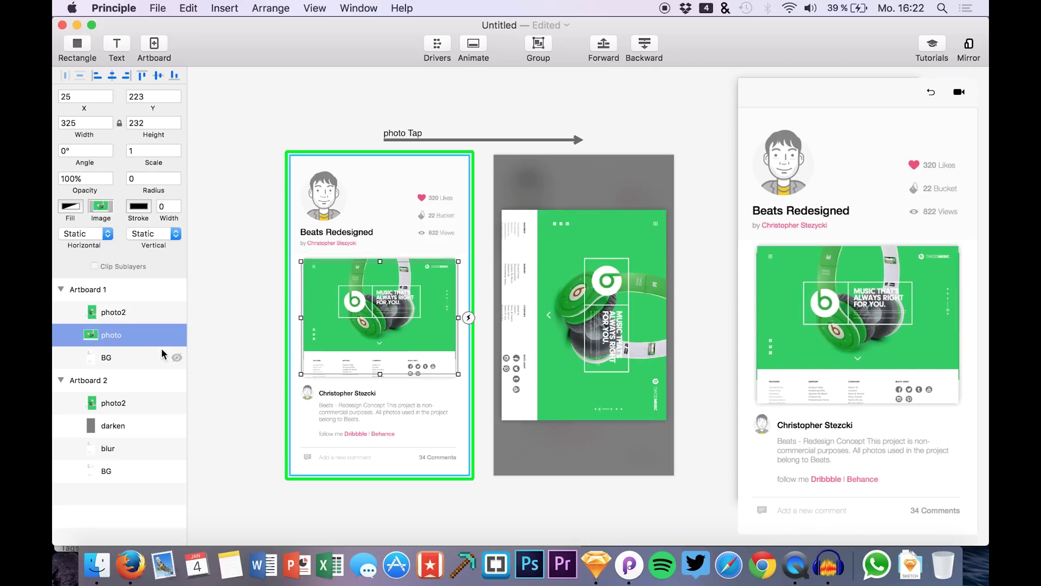
click(128, 315)
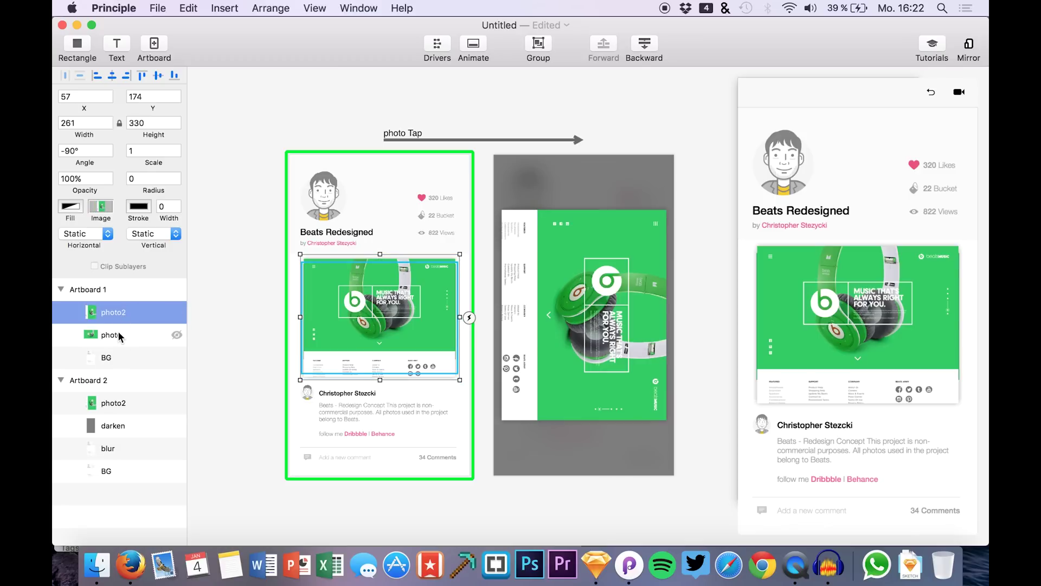
click(121, 336)
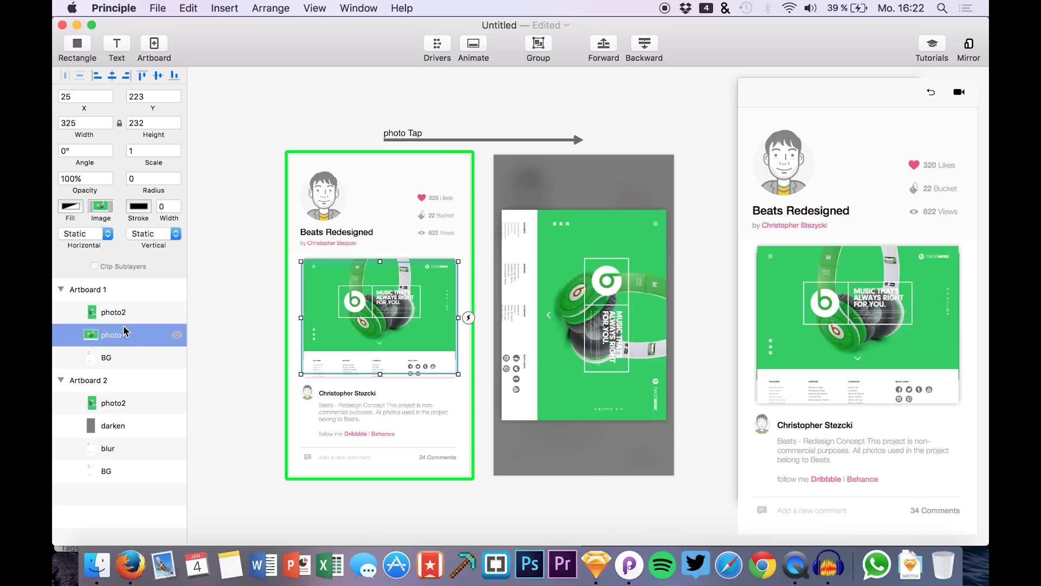
click(123, 316)
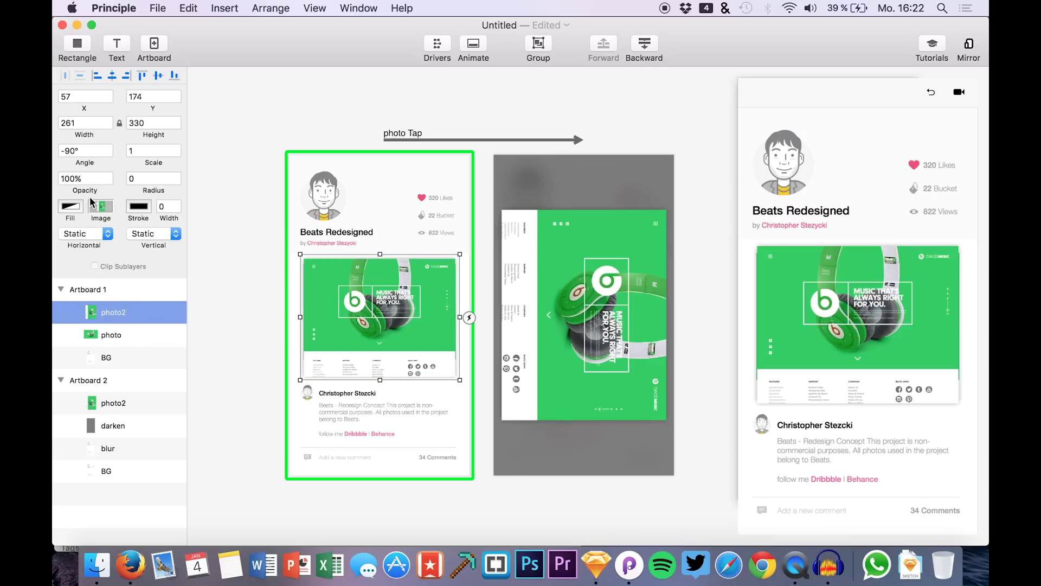
drag(93, 190, 54, 189)
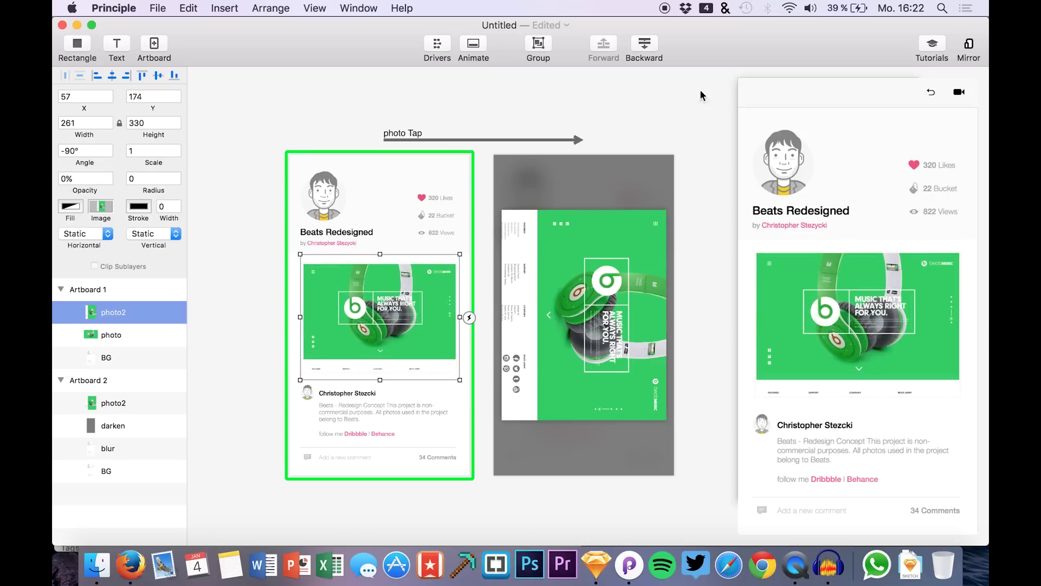
- Restart the preview and tap the photo repeatedly to watch the rotate-and-expand transition
click(932, 93)
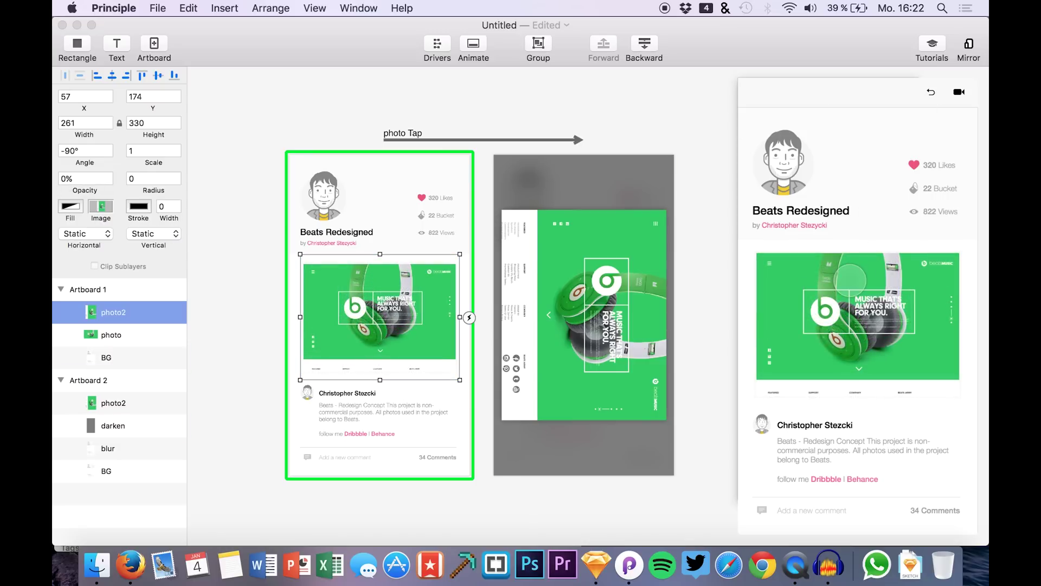
click(816, 279)
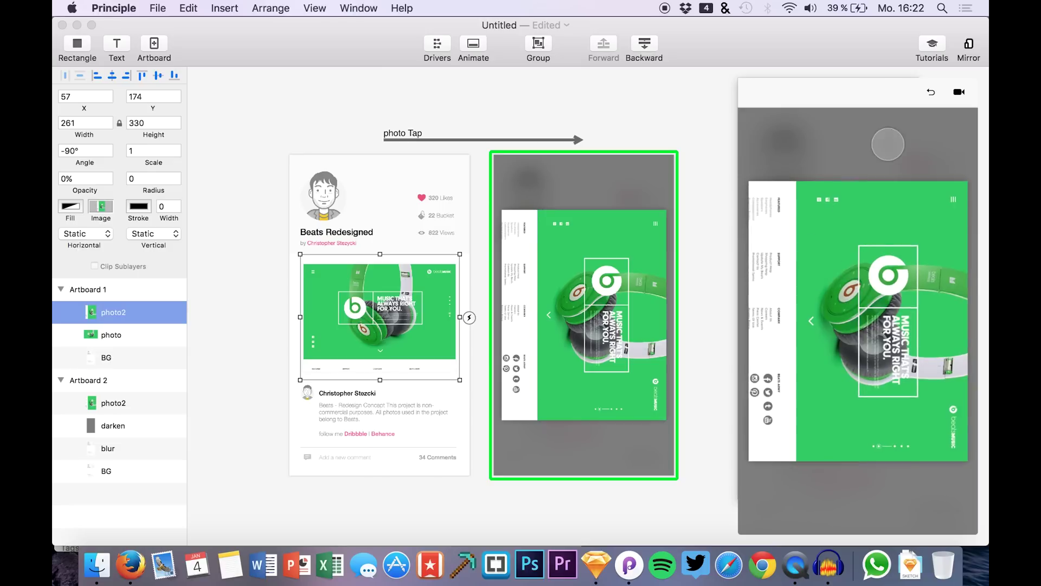
click(931, 92)
click(849, 287)
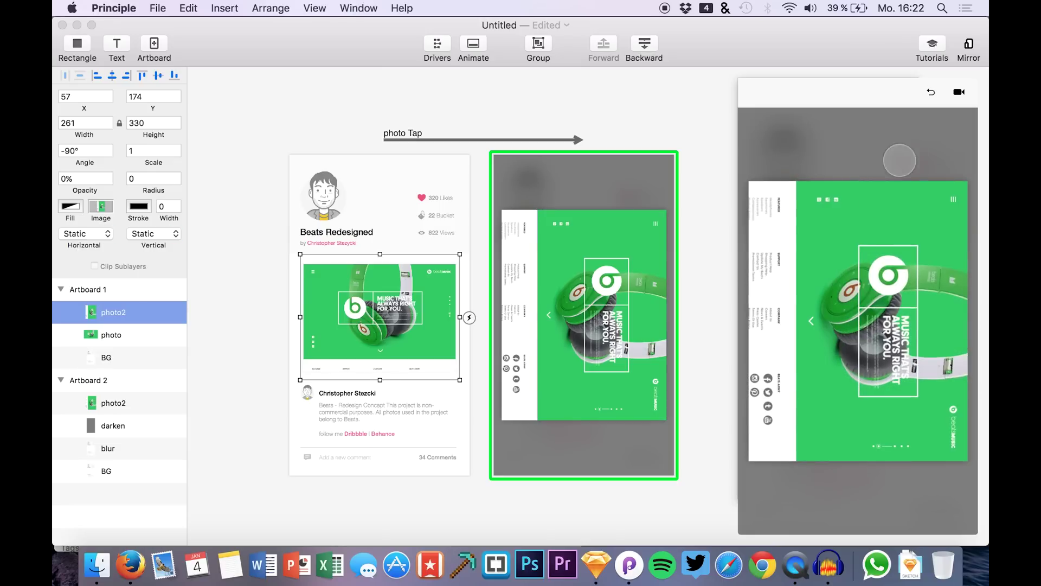
click(932, 93)
click(815, 326)
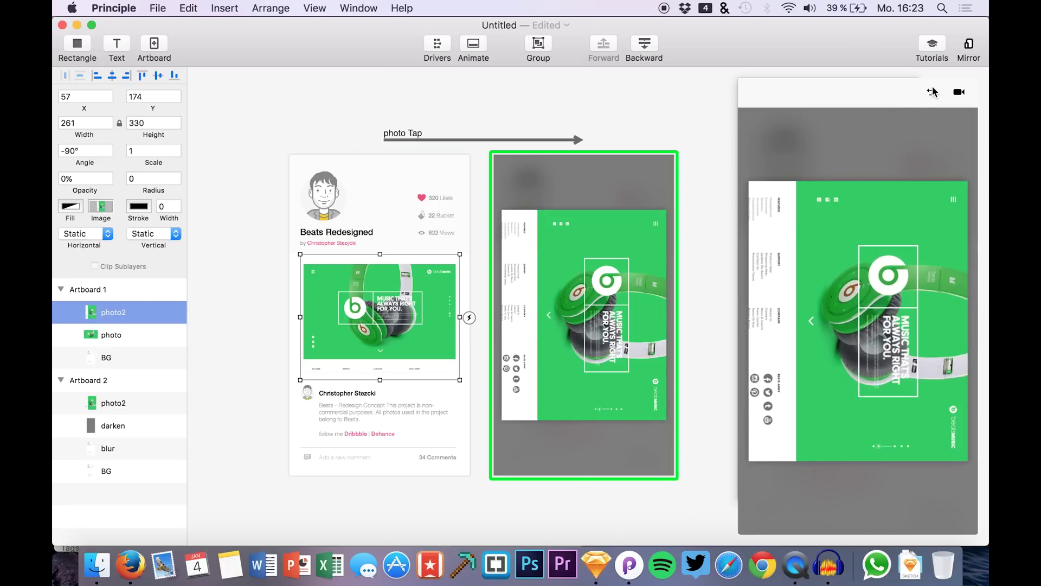
click(931, 92)
click(870, 263)
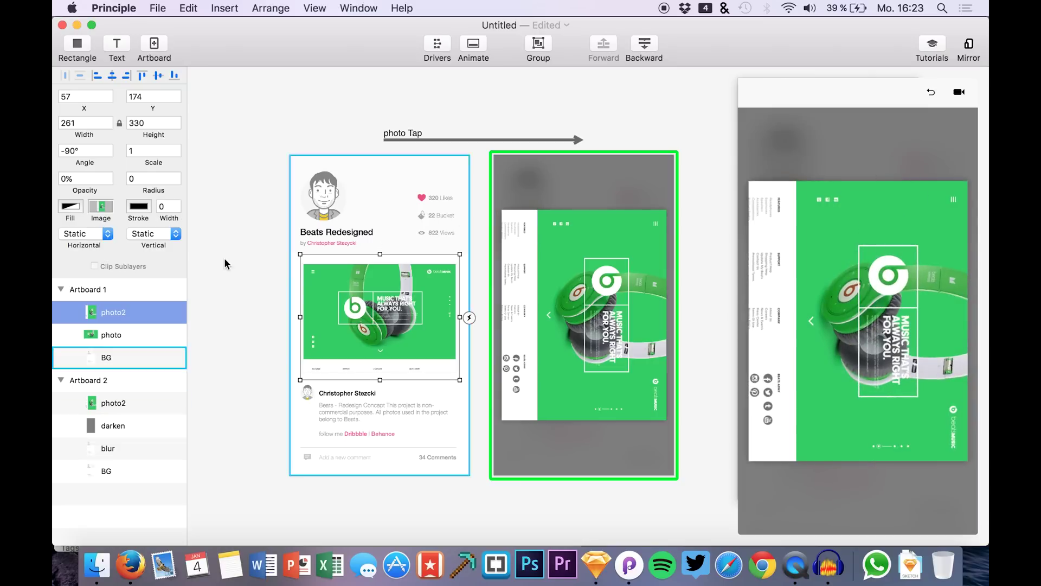
- Copy Artboard 2's darken and blur layers into Artboard 1 above BG
click(116, 427)
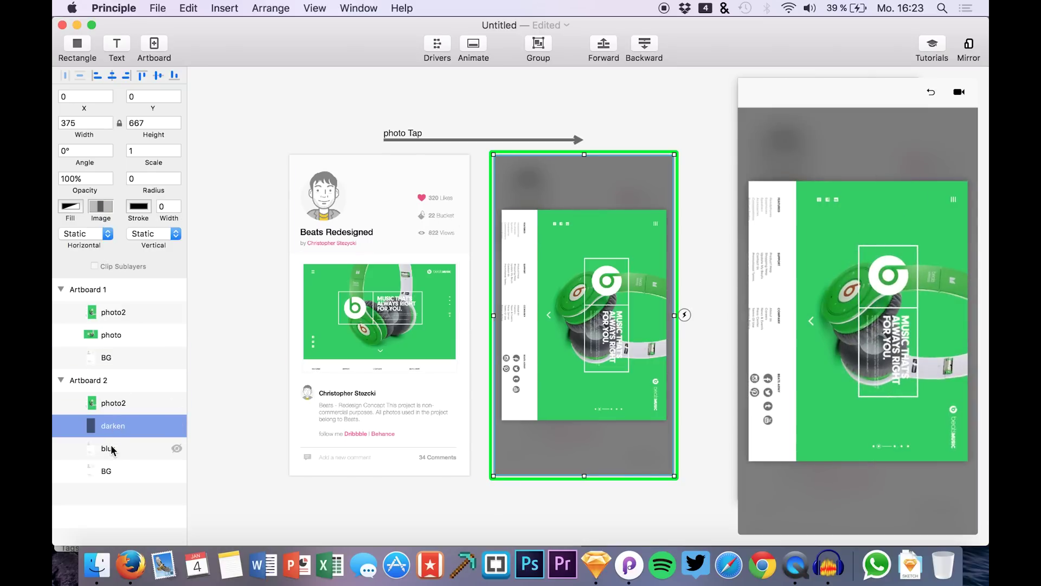
shift+click(112, 449)
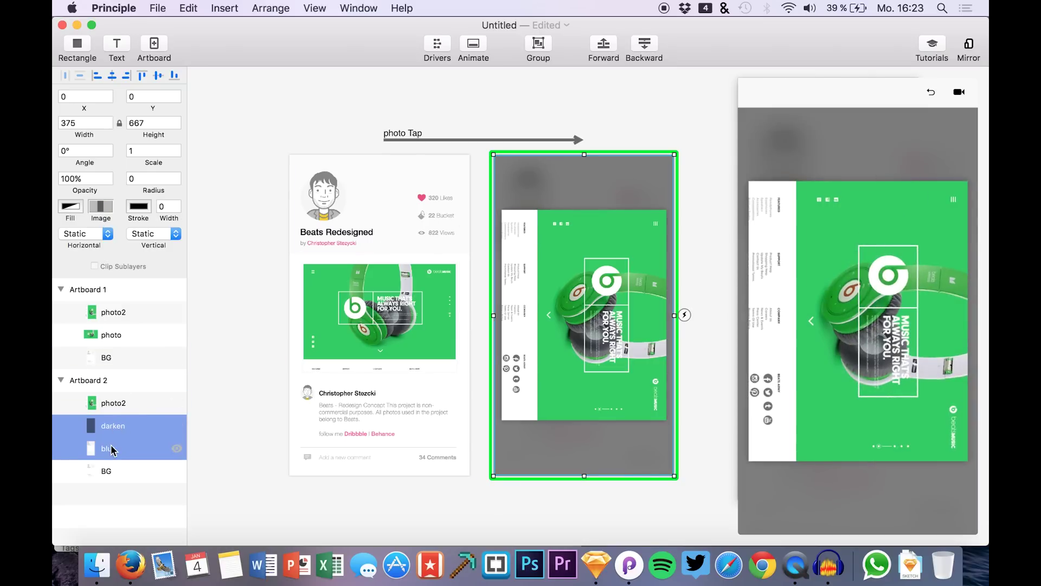
click(106, 359)
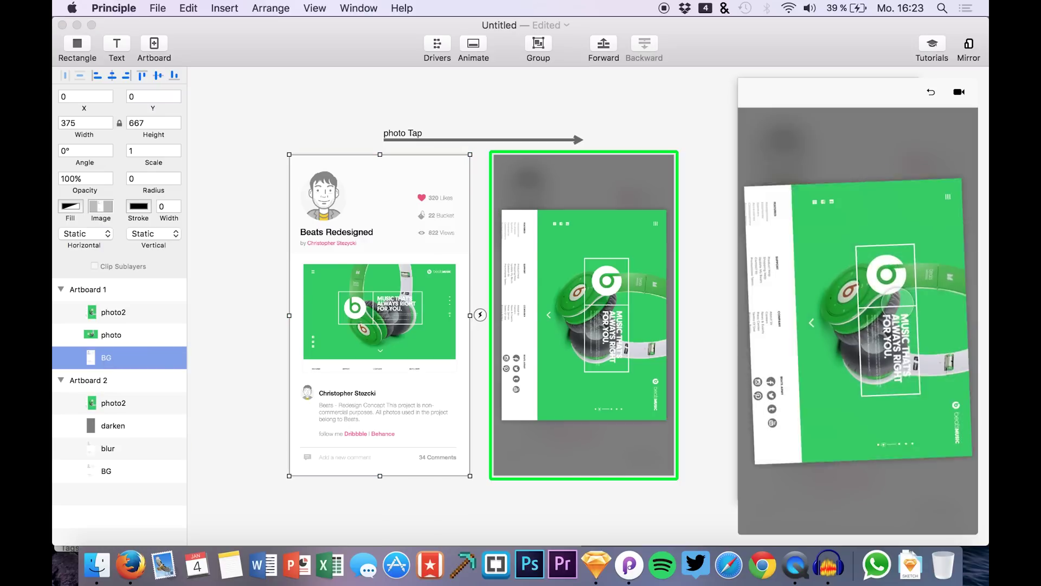
click(930, 92)
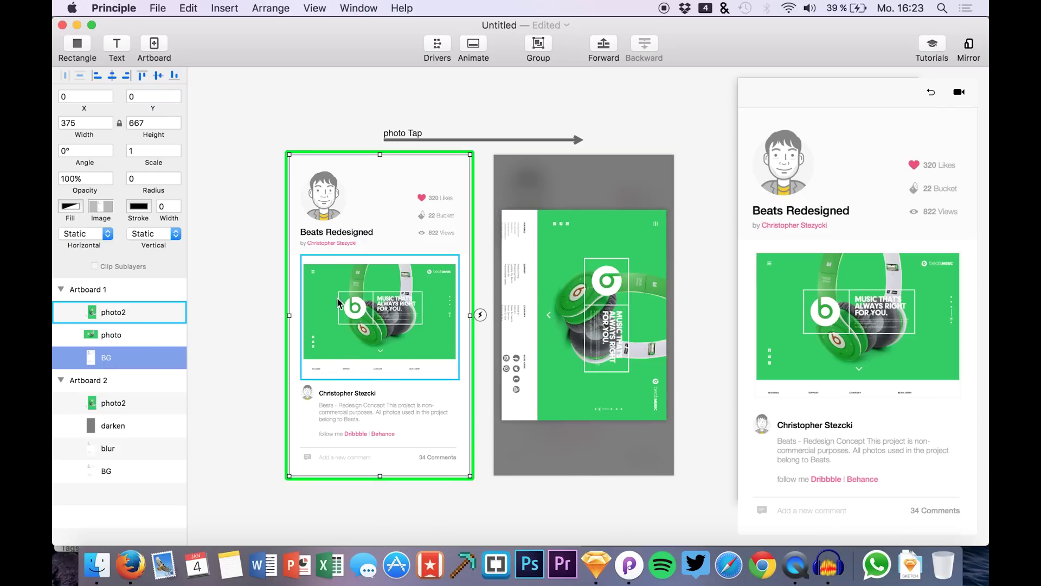
key(super+v)
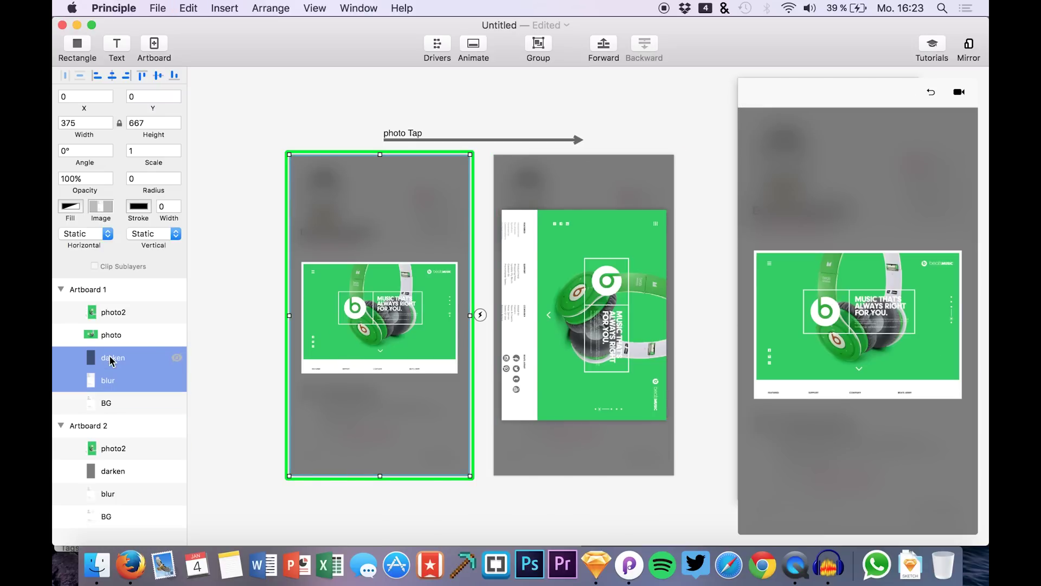
- Set the blur and darken copies to 0% opacity, then tap the photo in the preview
click(109, 380)
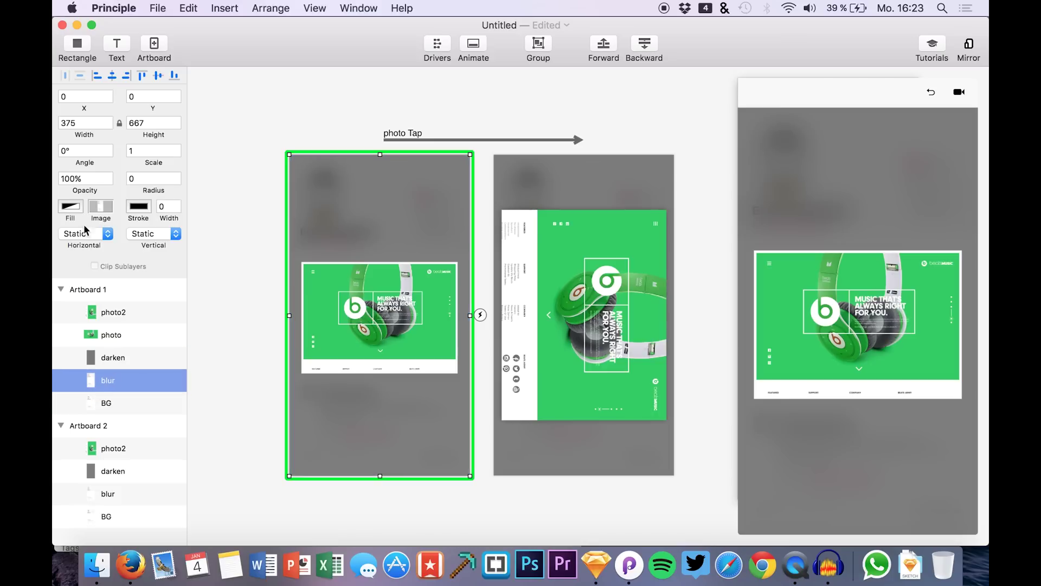
key(Return)
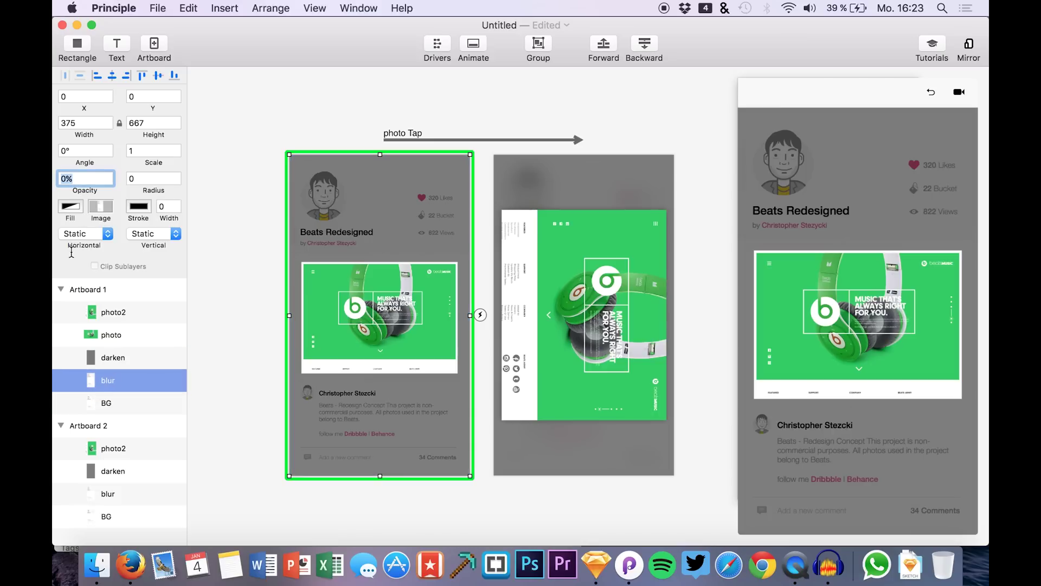
click(109, 357)
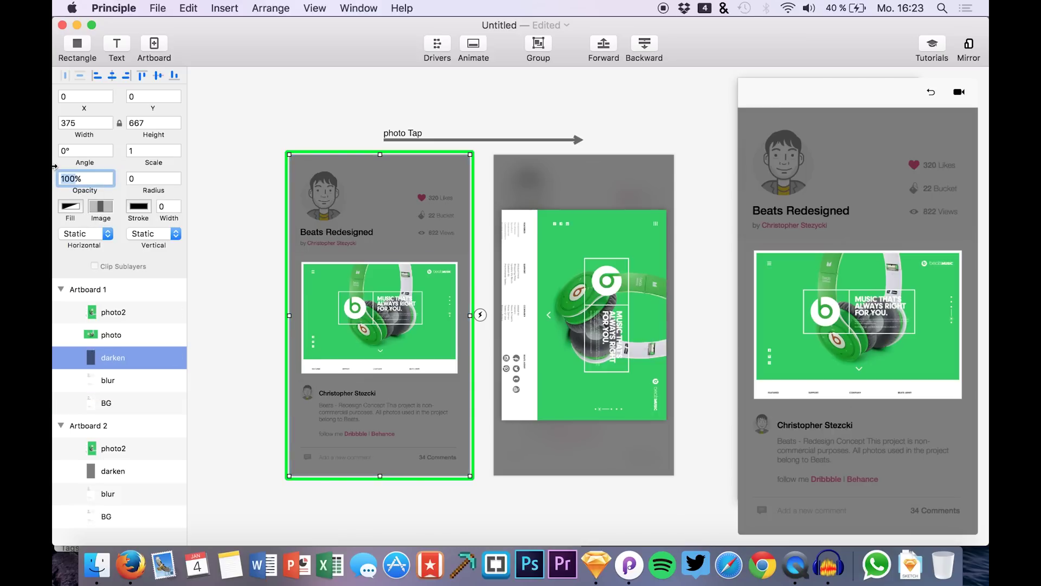
text(0)
key(Return)
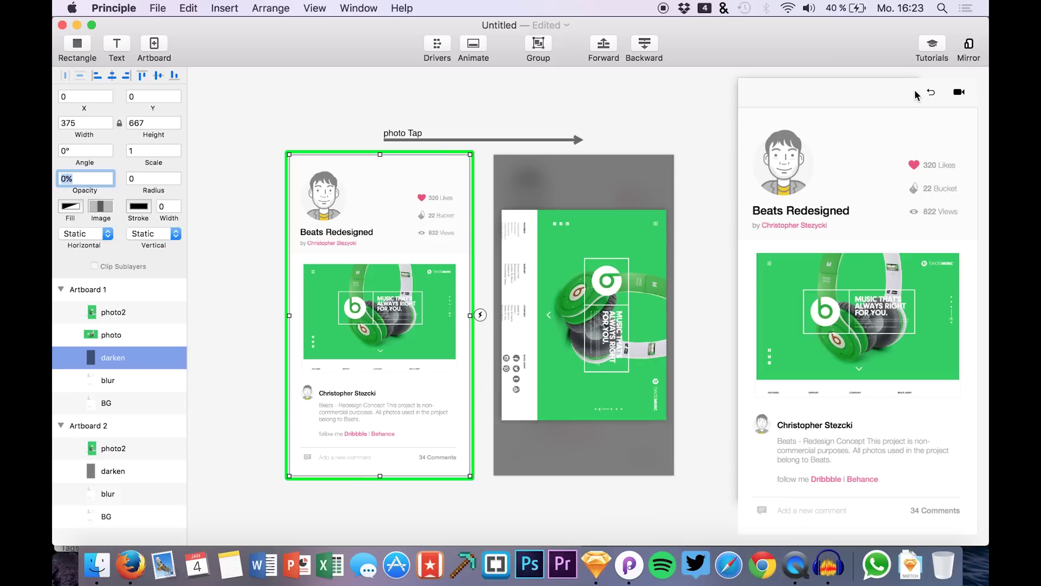
click(781, 334)
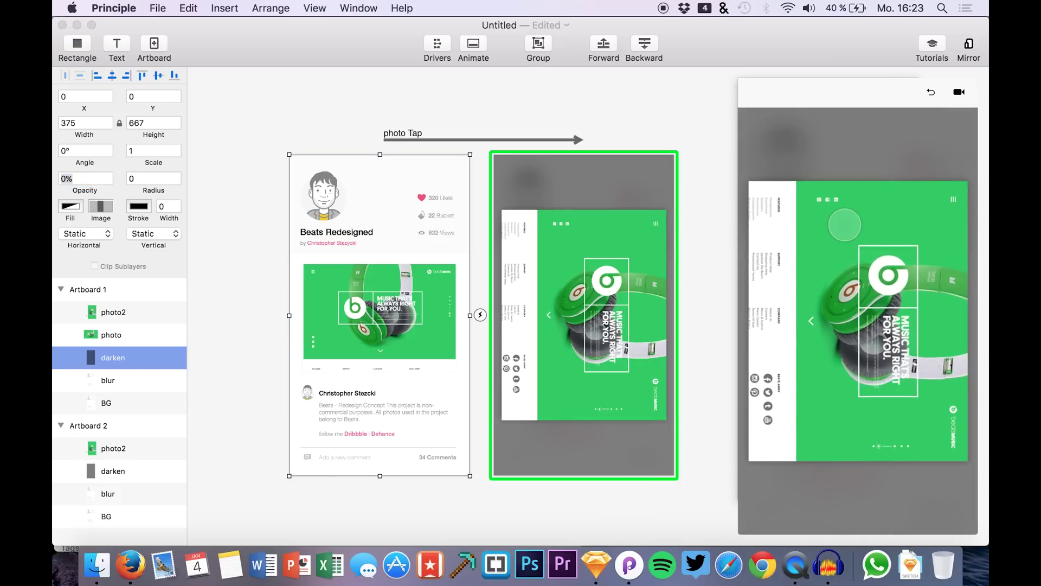
- Restart the preview and tap the photo several times to replay the expansion into Artboard 2
click(931, 92)
click(805, 341)
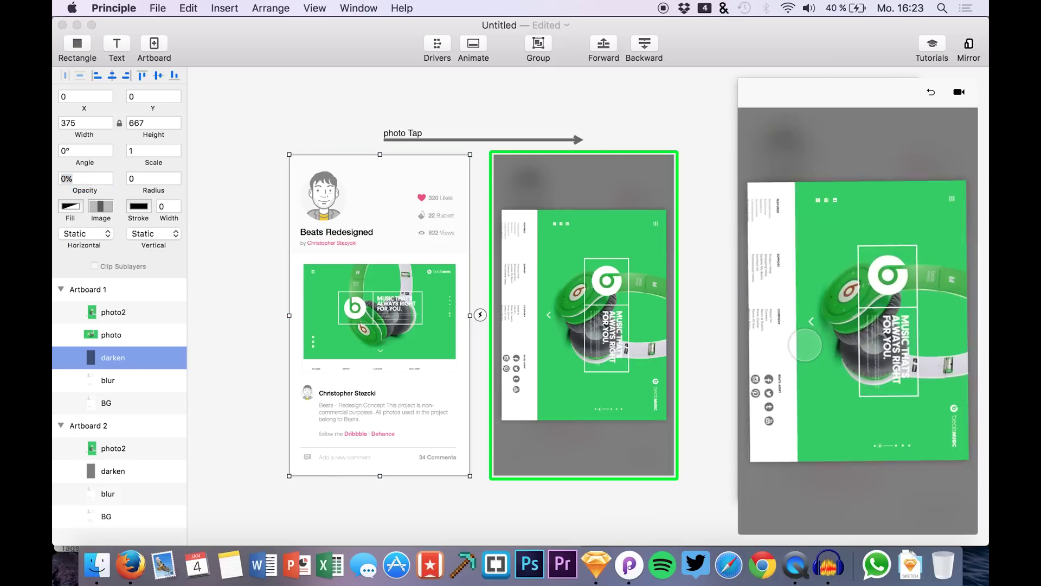
click(931, 93)
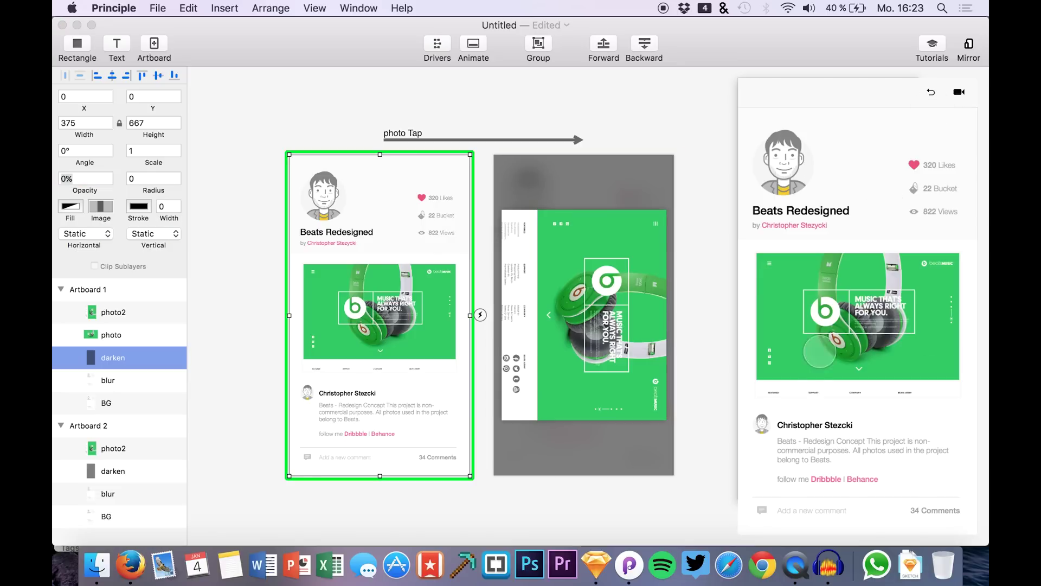
click(932, 93)
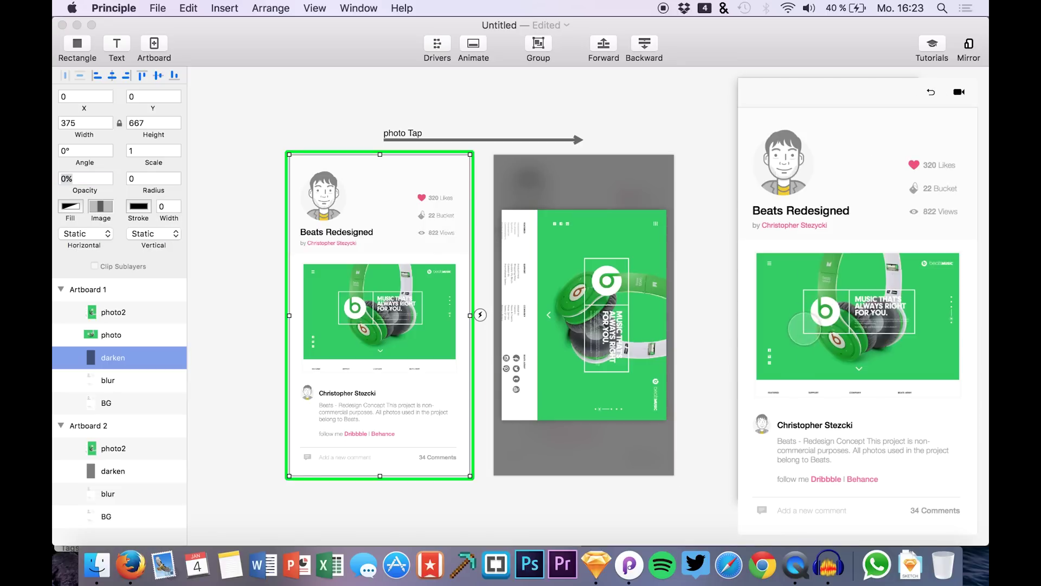
click(933, 99)
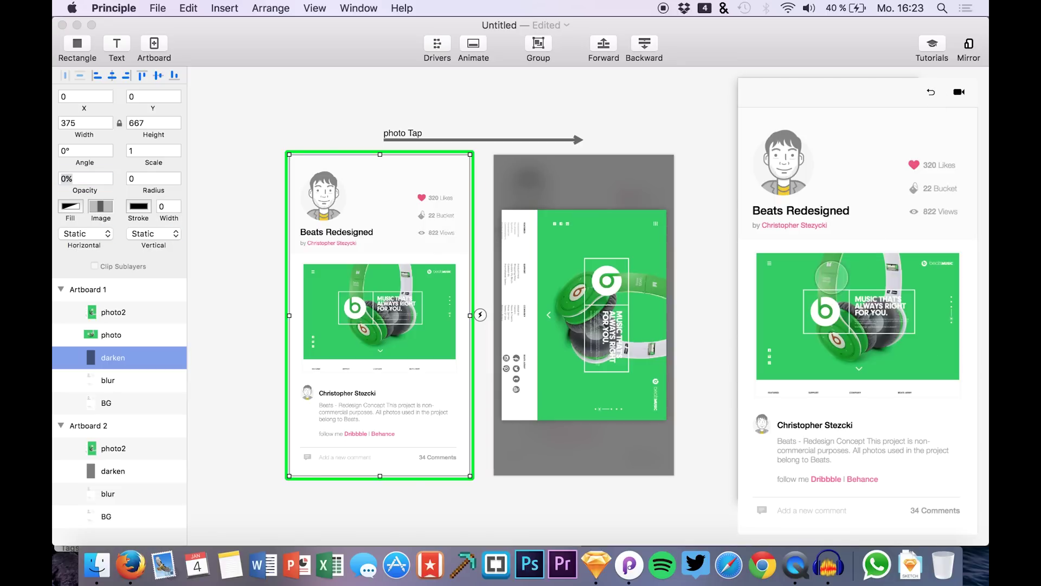
click(933, 99)
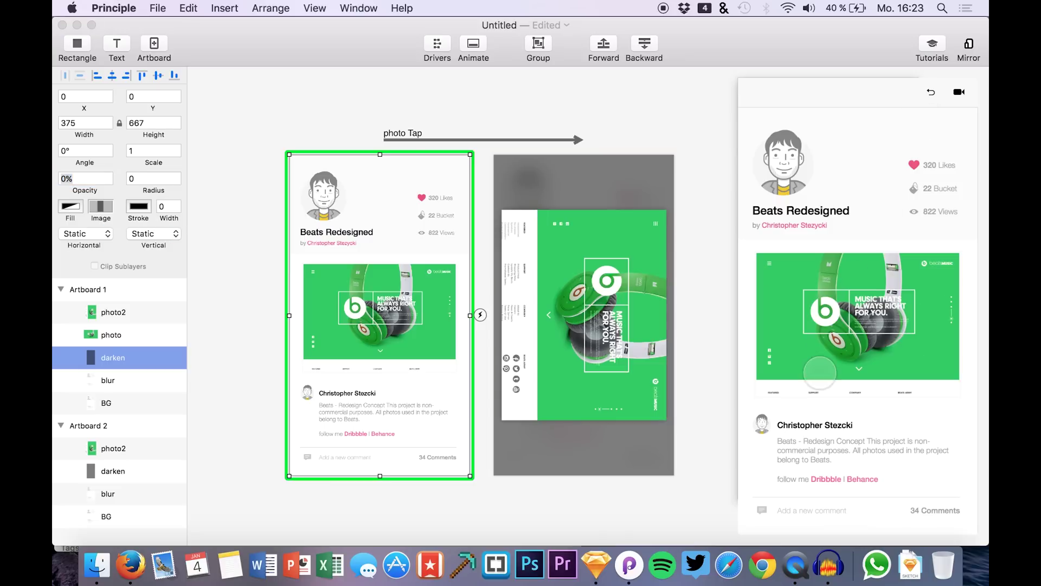
click(819, 372)
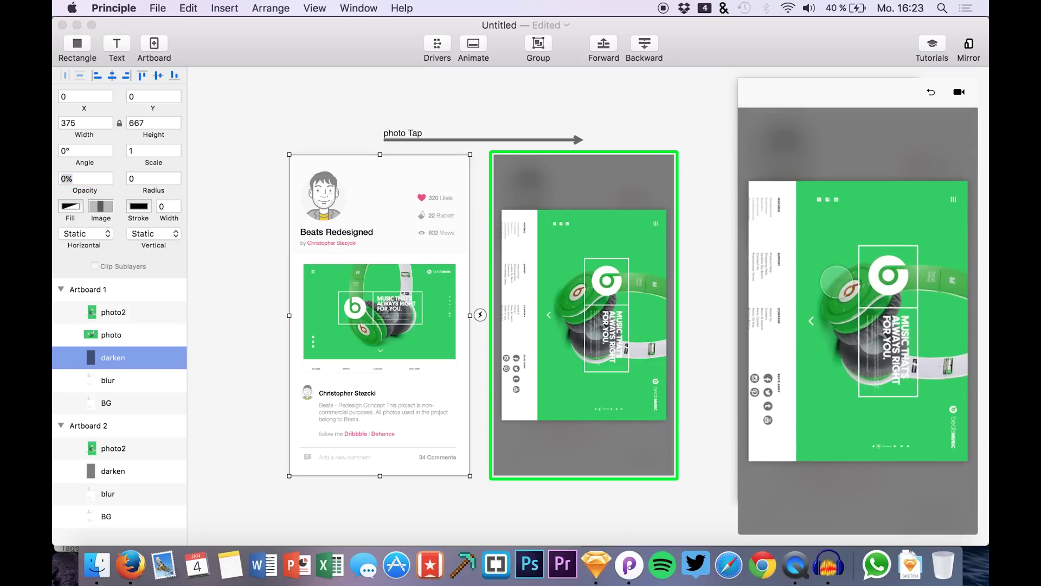
click(979, 121)
click(964, 117)
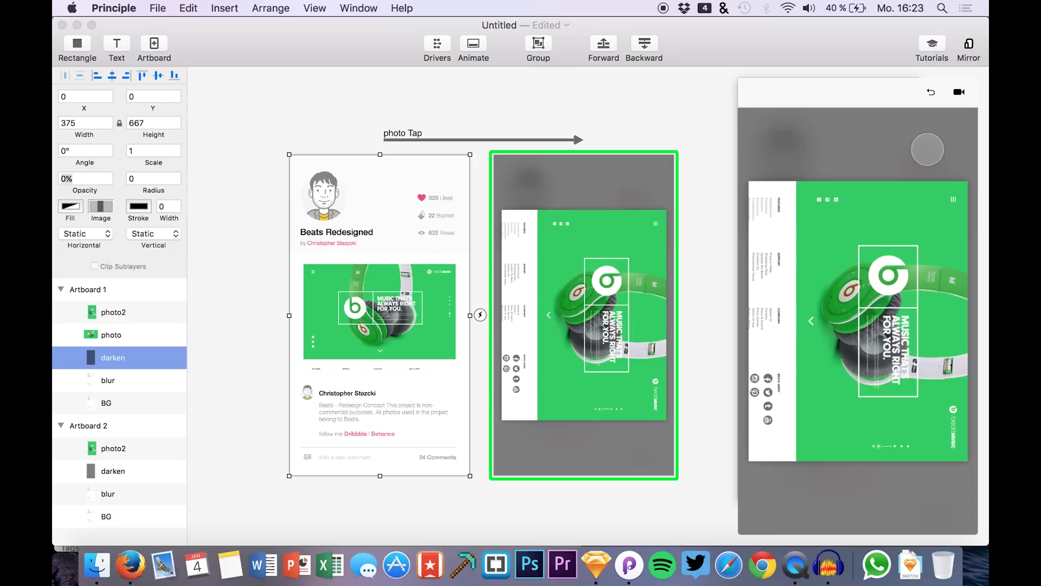
click(651, 148)
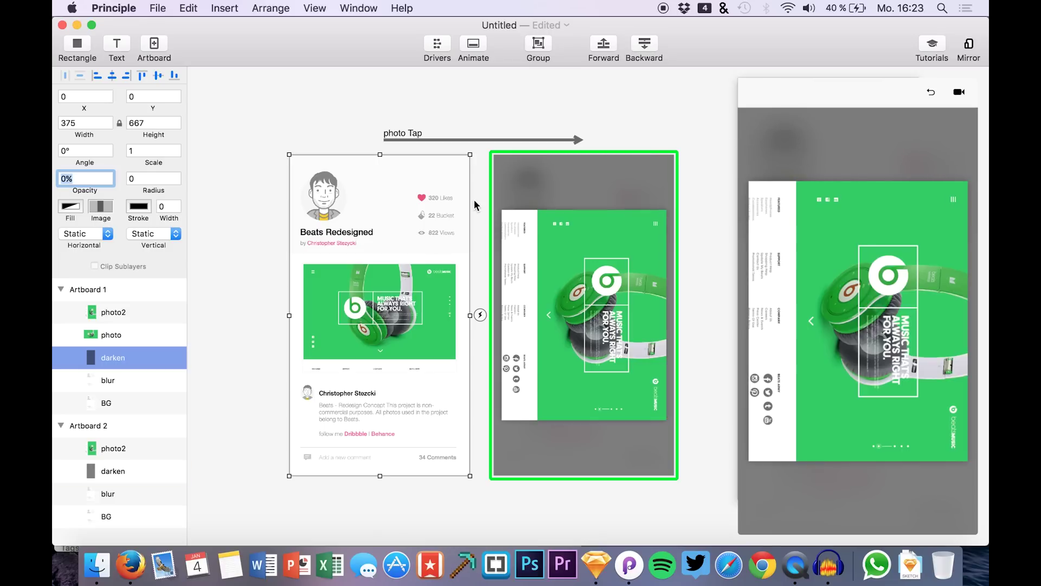
- Give Artboard 2's darken layer a Tap trigger linked back to Artboard 1
click(104, 471)
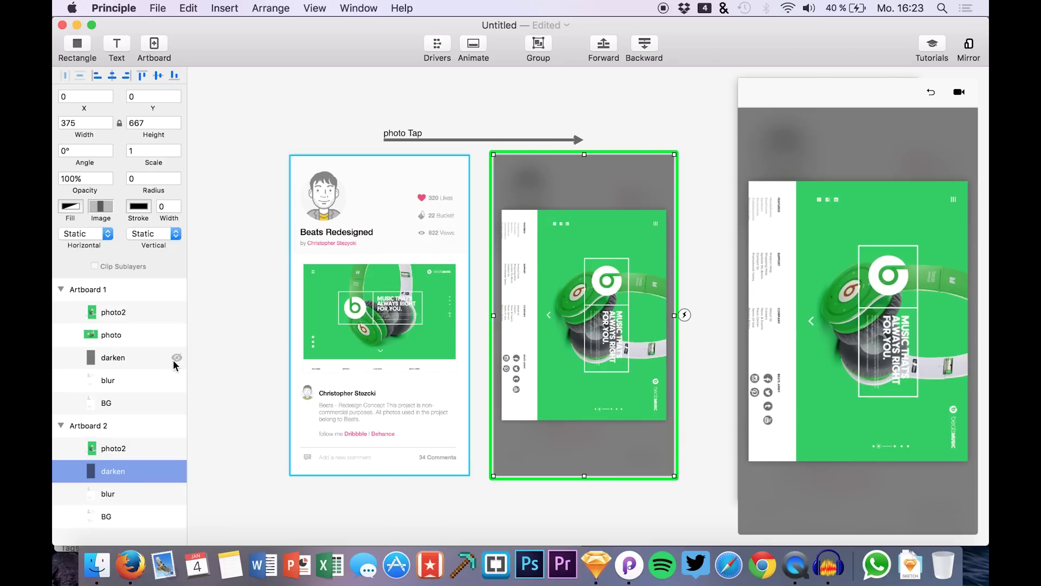
click(307, 422)
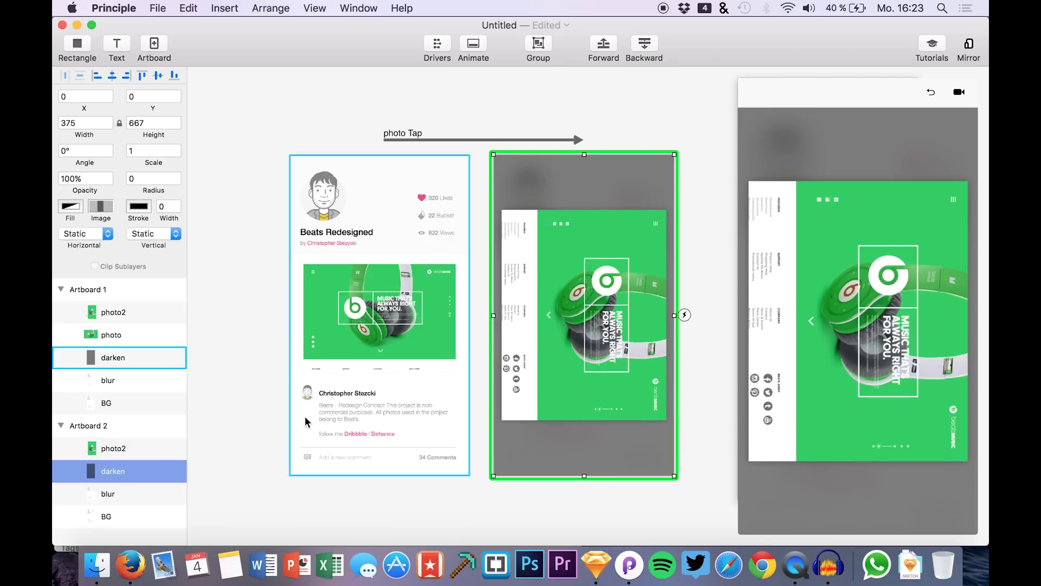
click(690, 315)
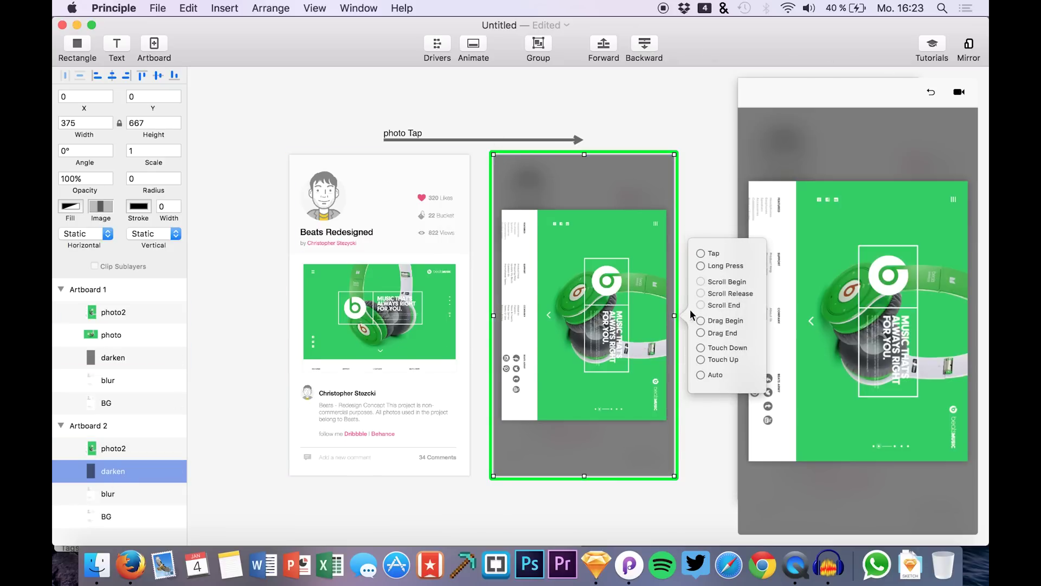
click(708, 258)
click(412, 263)
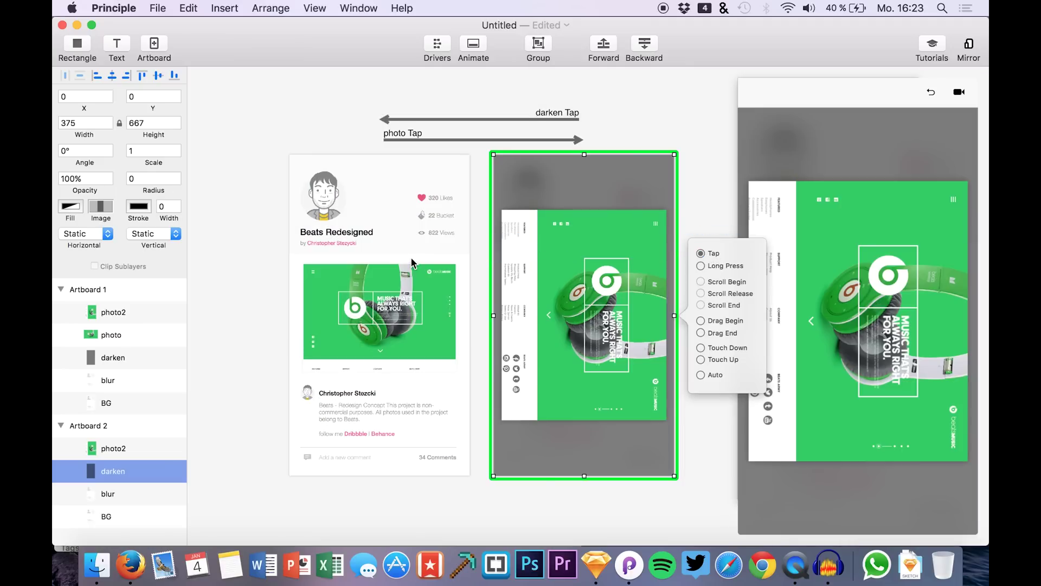
click(944, 108)
click(930, 96)
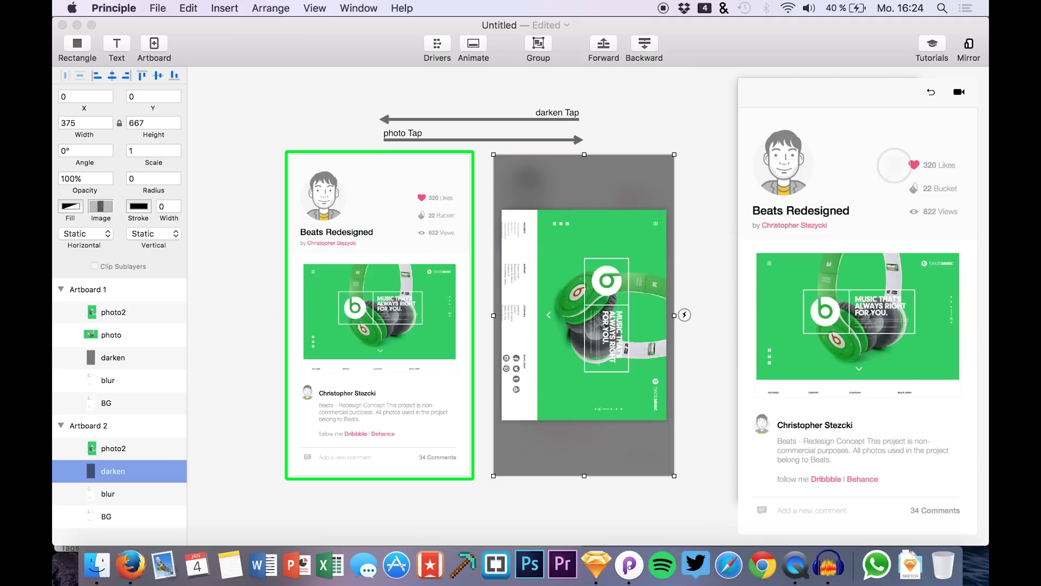
click(844, 308)
click(853, 122)
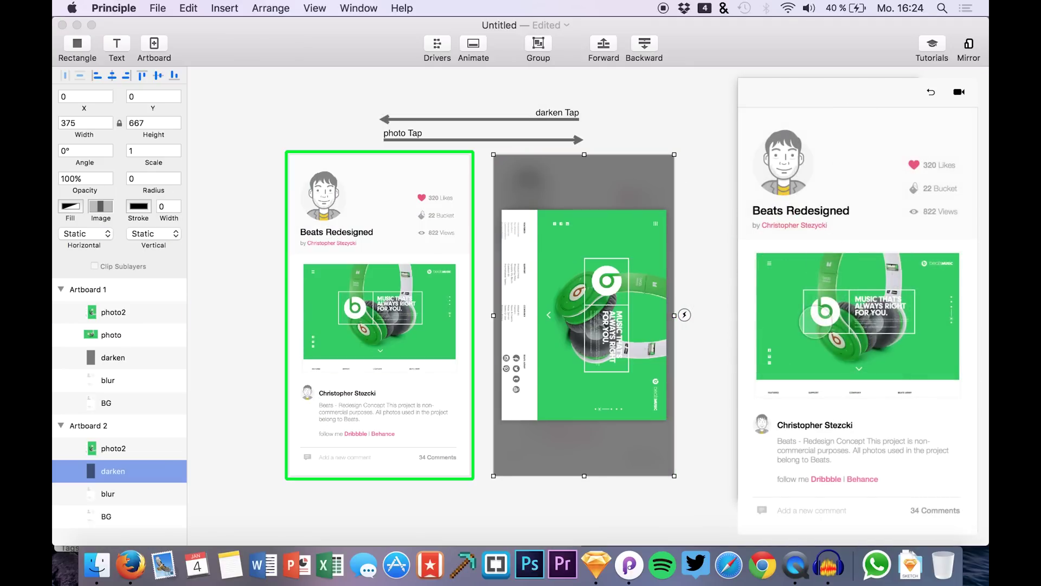
click(818, 291)
click(857, 158)
click(839, 336)
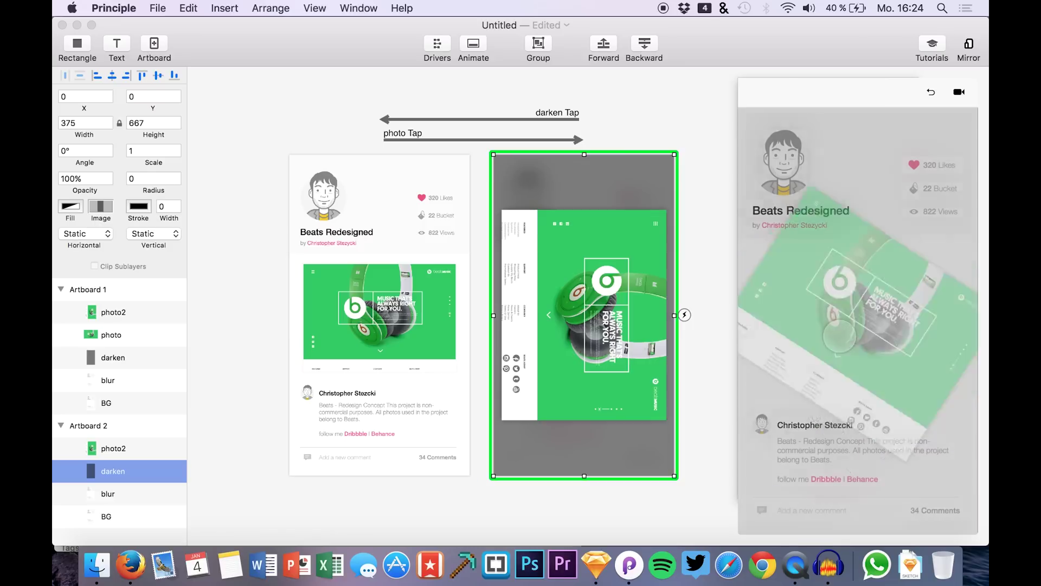
click(877, 133)
click(833, 315)
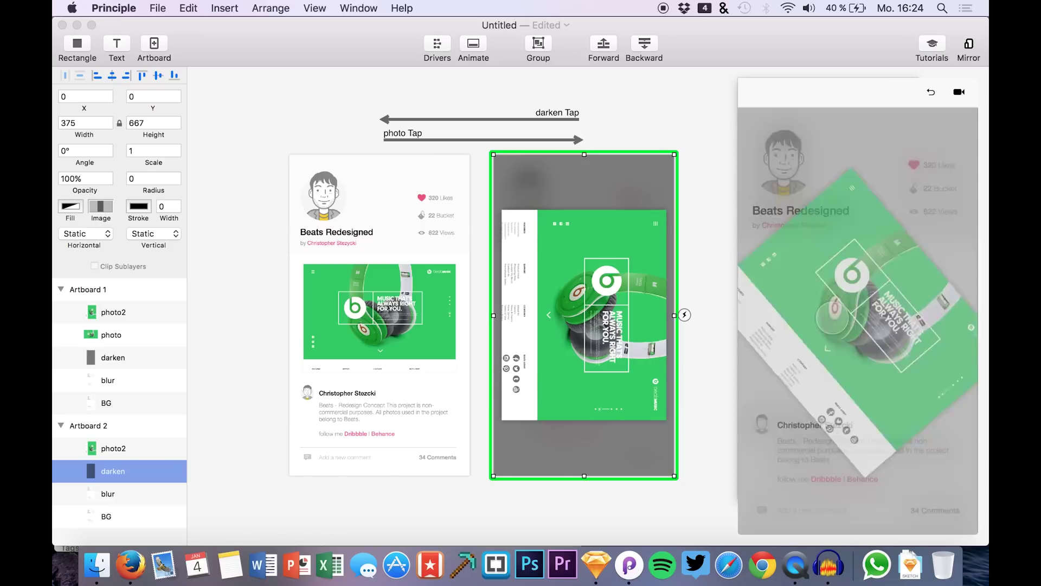
click(866, 154)
click(839, 310)
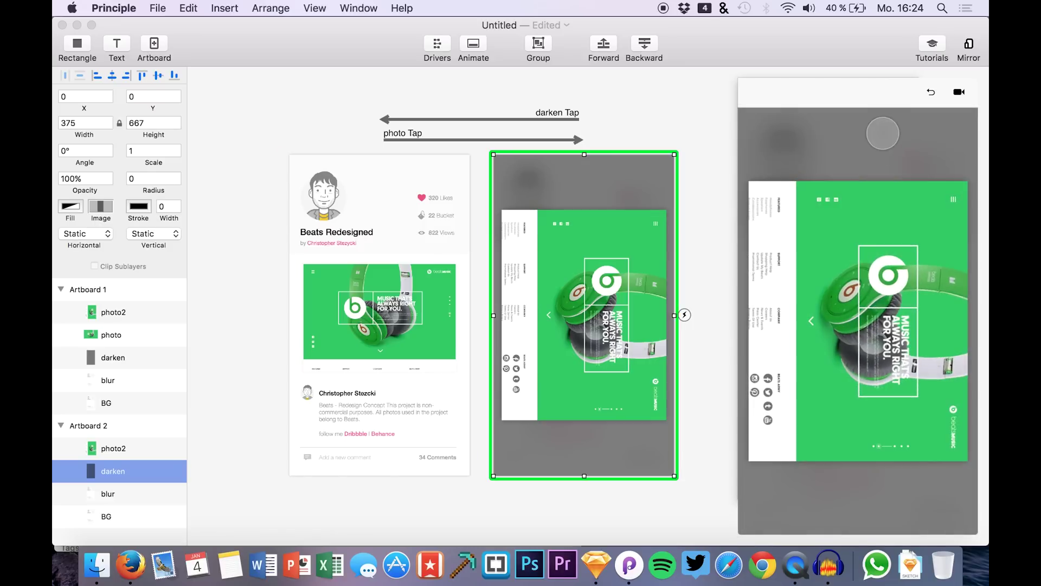
click(877, 167)
click(823, 293)
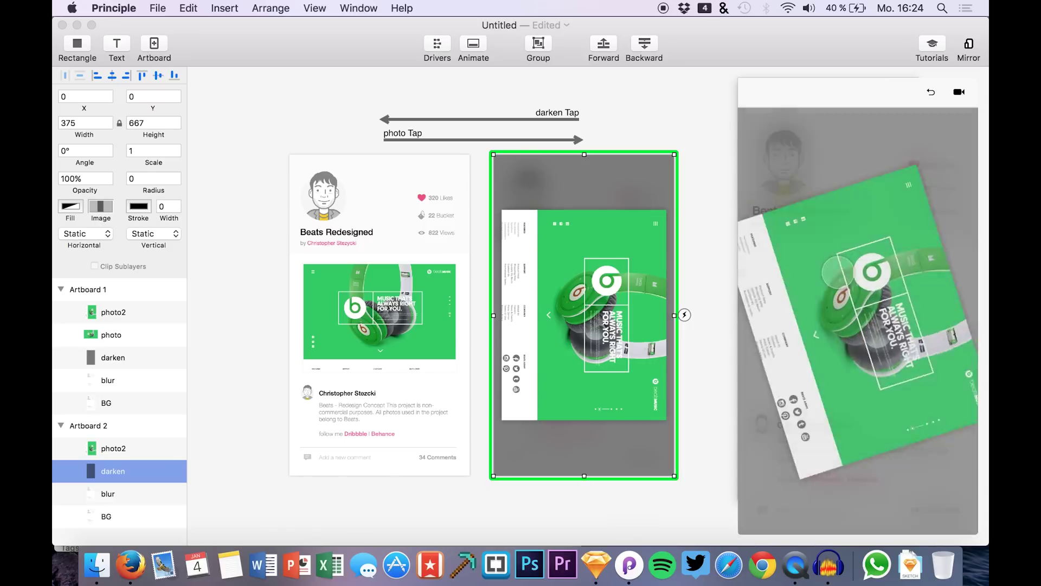
click(869, 140)
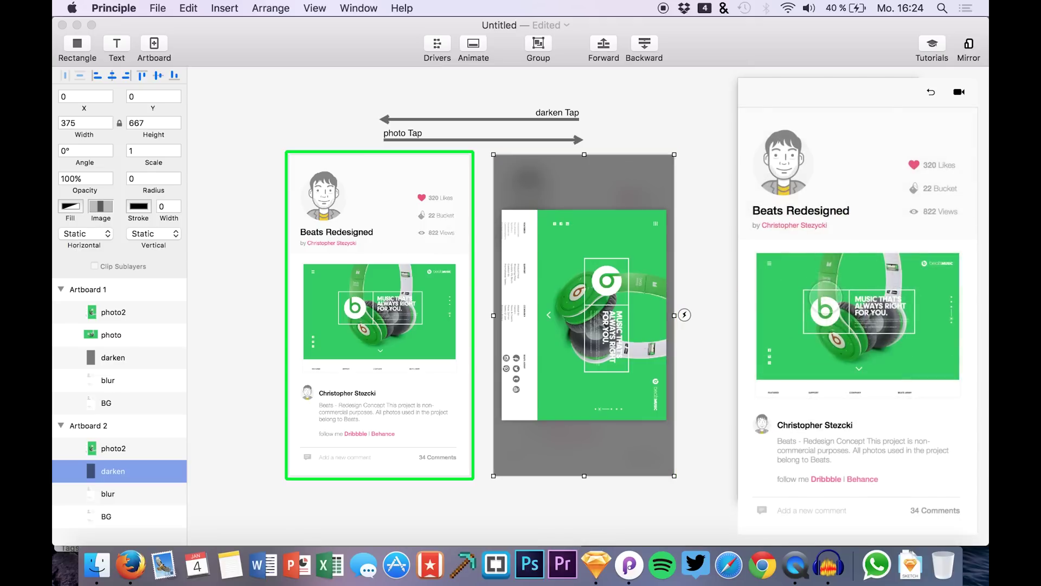
click(825, 301)
click(863, 174)
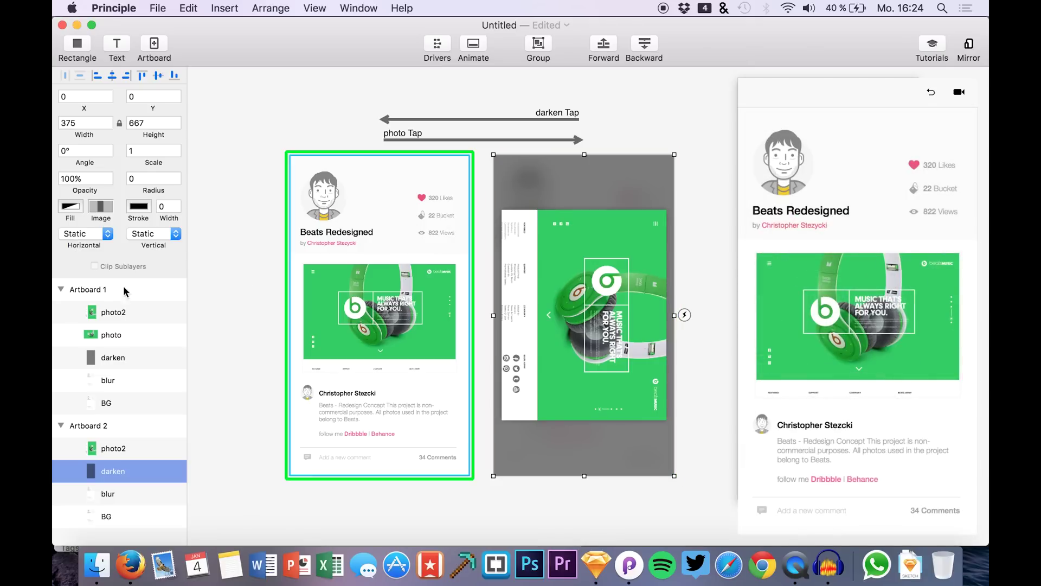
click(99, 314)
click(101, 336)
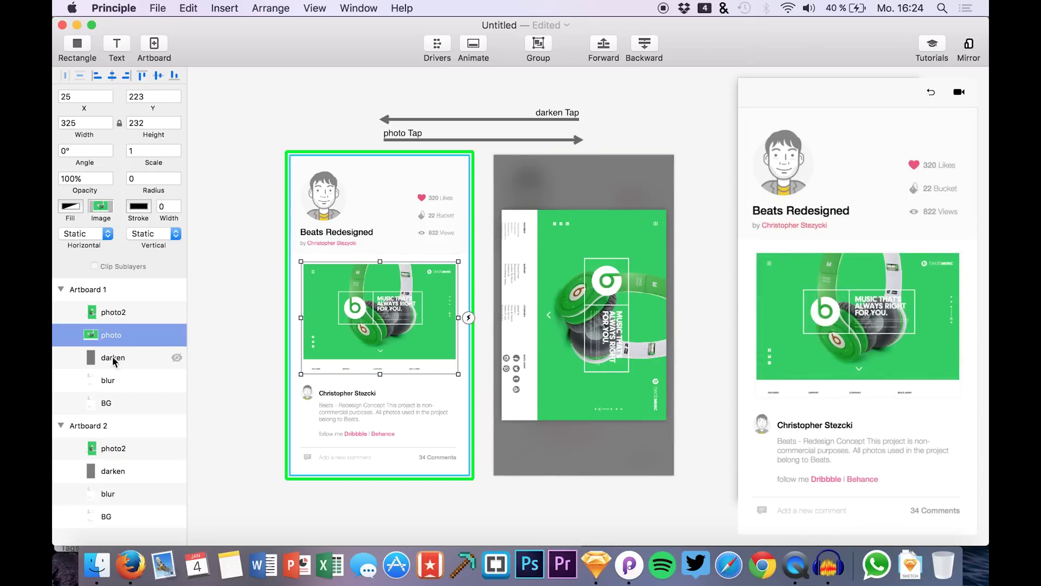
- Delete Artboard 1's photo layer and raise photo2's opacity to 100%
key(BackSpace)
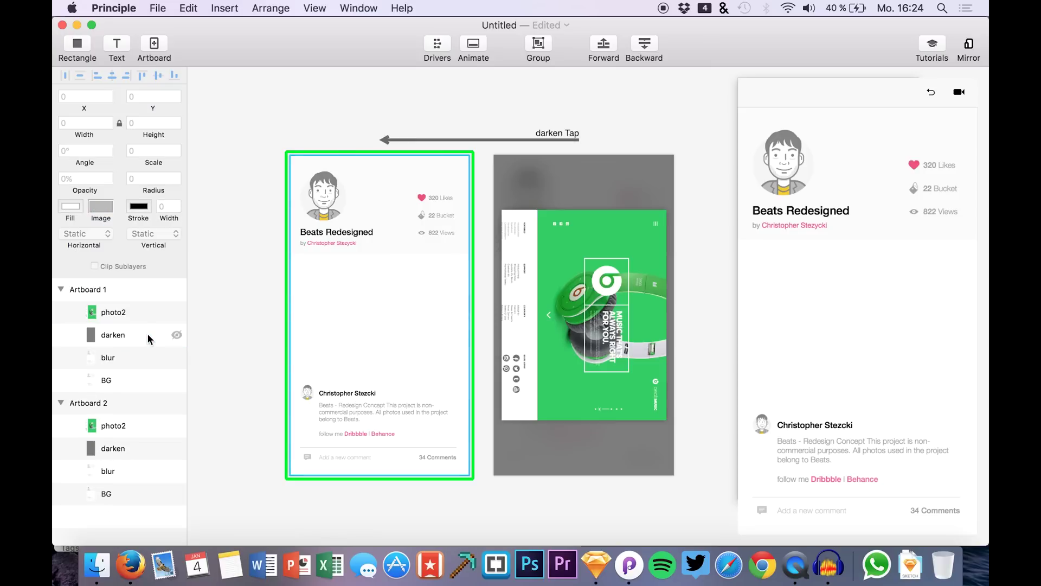
click(148, 314)
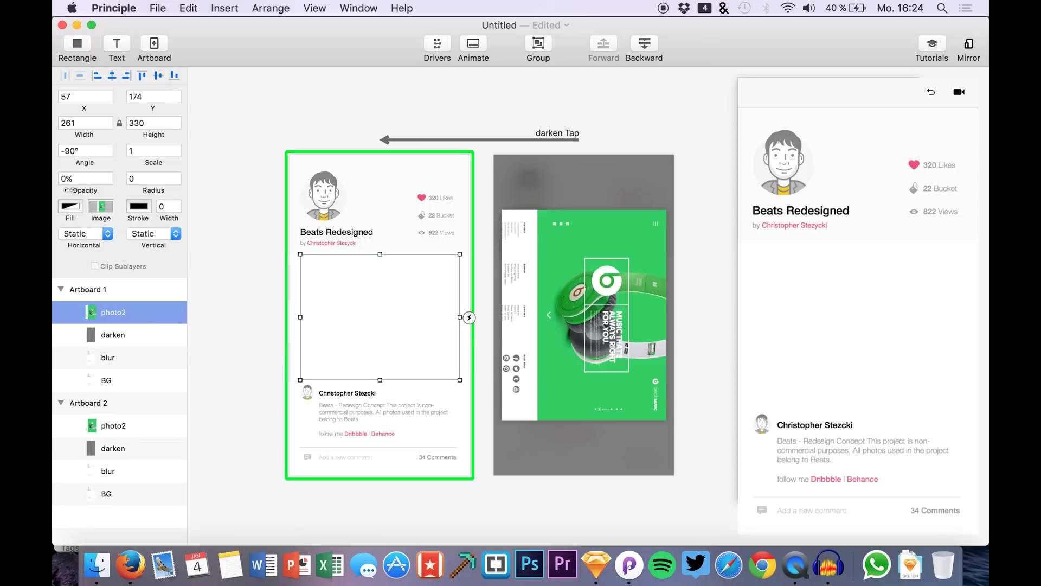
drag(84, 190, 231, 181)
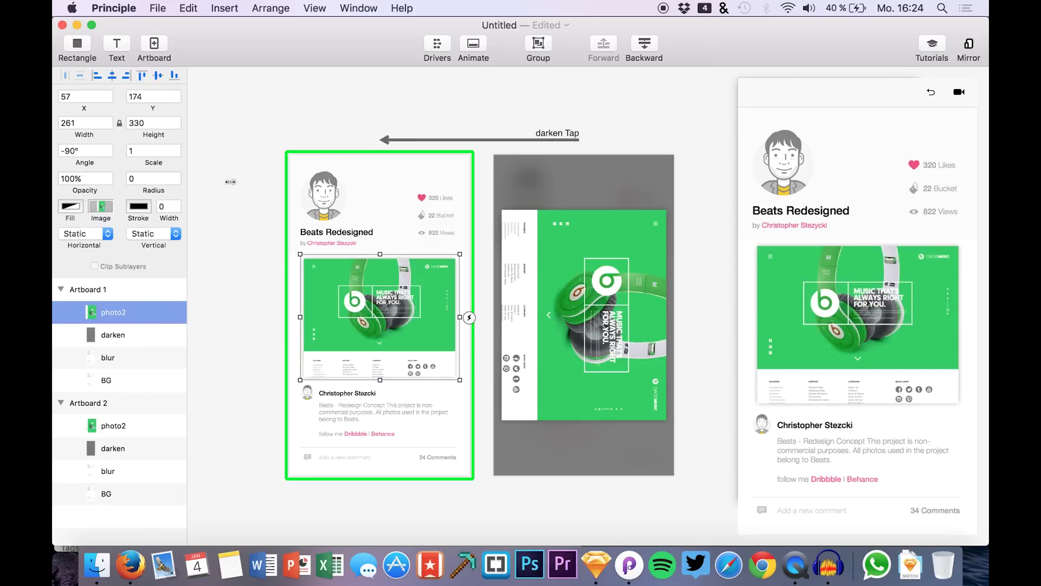
click(941, 106)
- Give photo2 a Tap trigger linked to Artboard 2 and test it in the preview
click(469, 317)
click(485, 255)
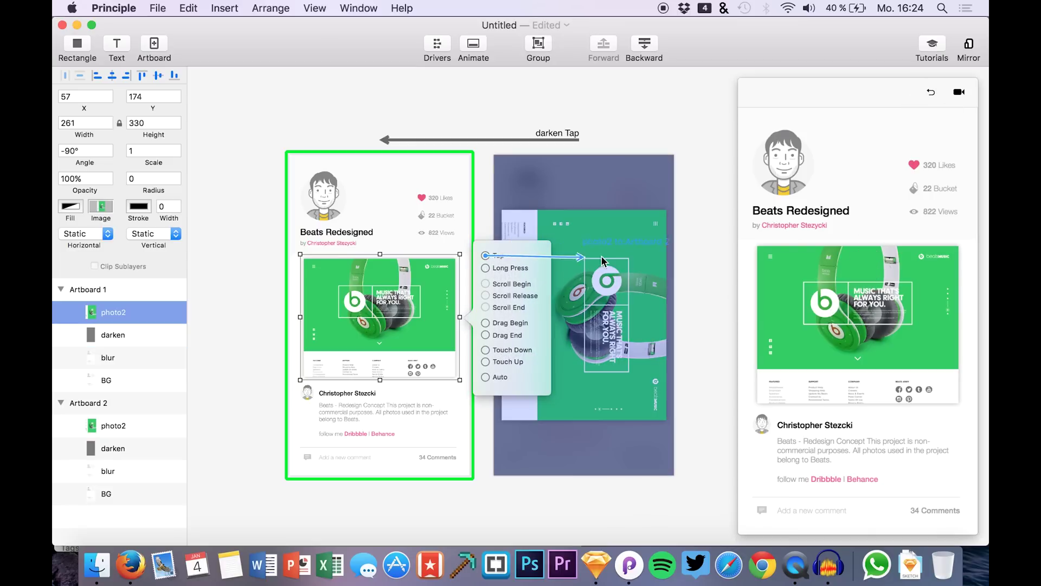
click(599, 262)
click(808, 319)
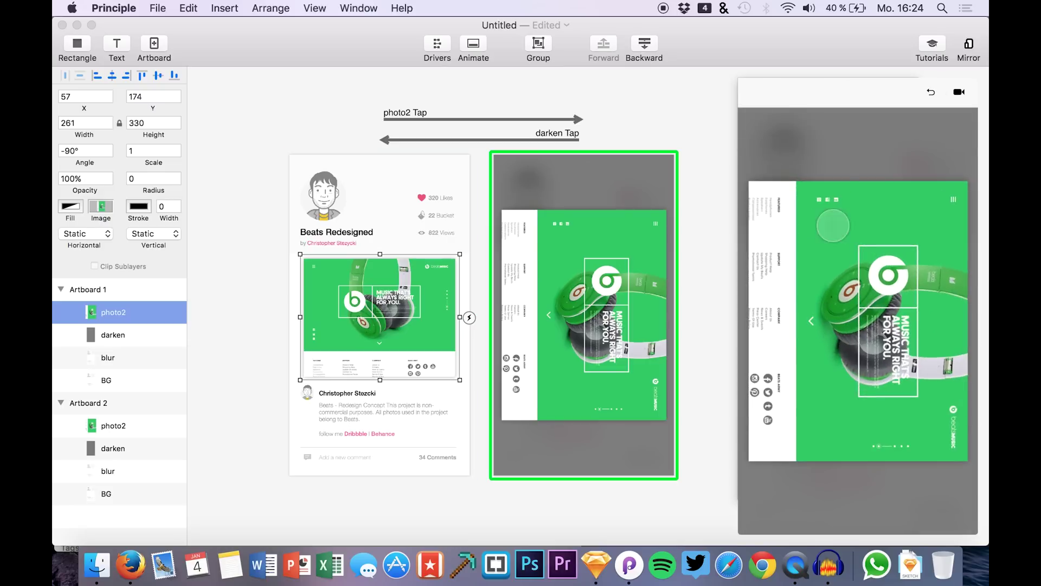
- Alternately tap the photo and darkened background in the preview, ending on the profile page
click(856, 143)
click(829, 299)
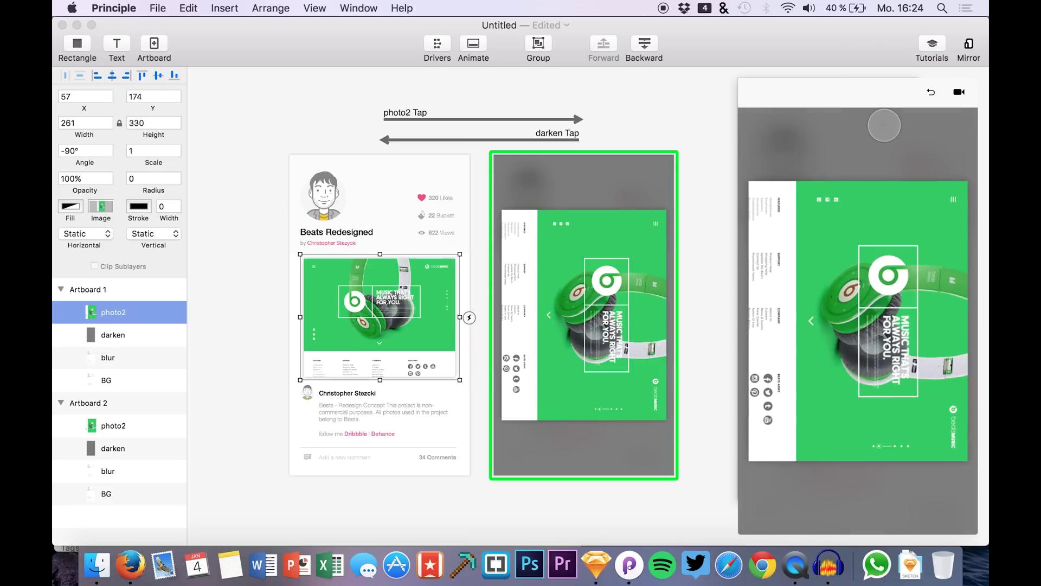
click(881, 133)
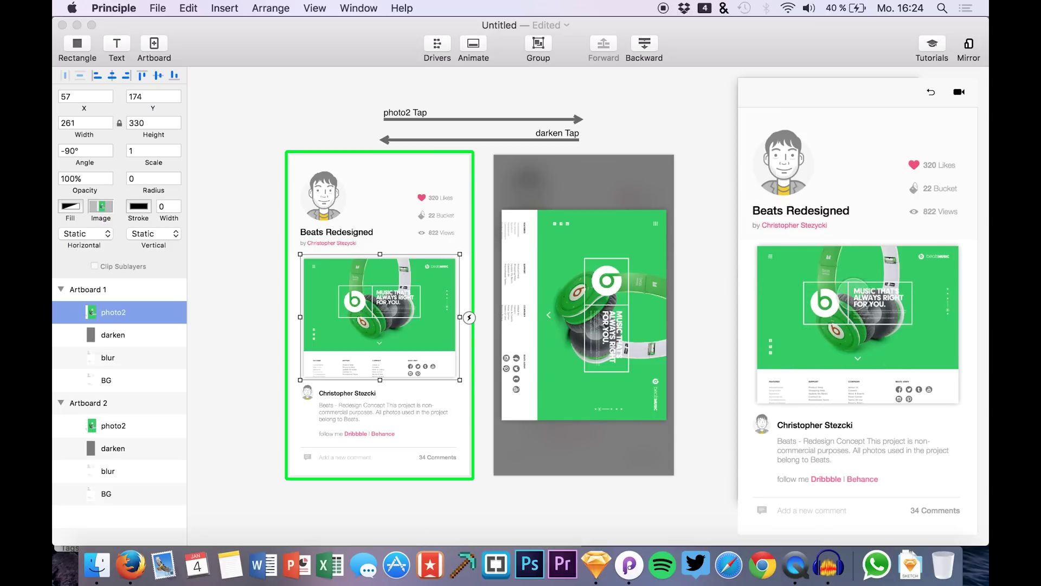
click(872, 288)
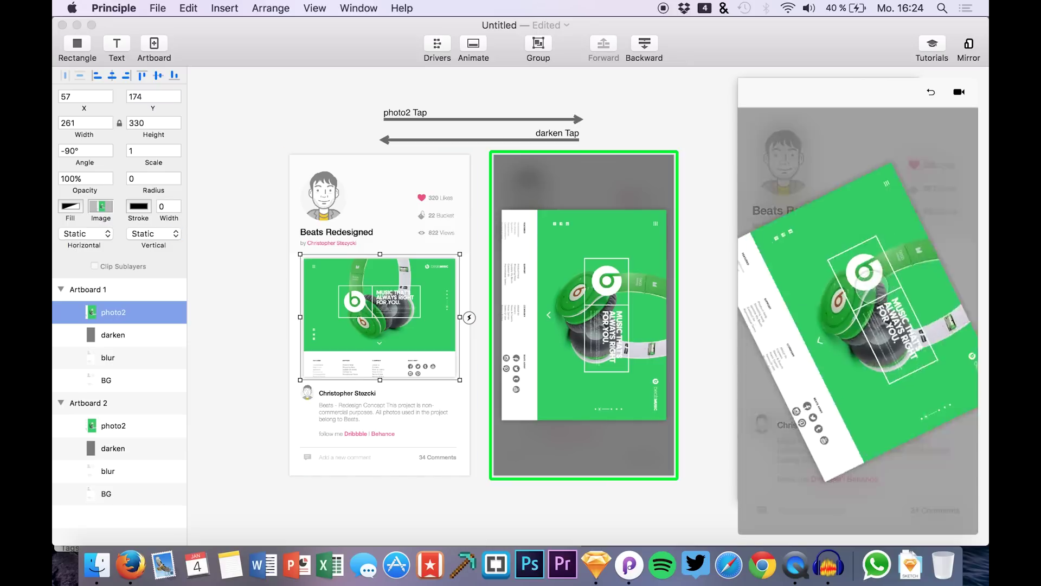
click(886, 165)
click(862, 255)
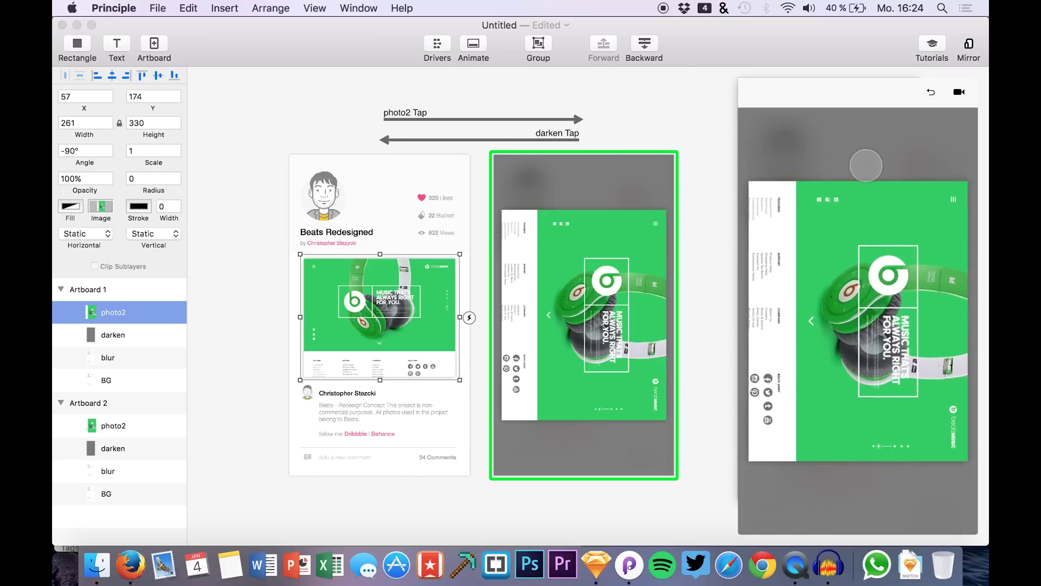
click(866, 146)
click(848, 287)
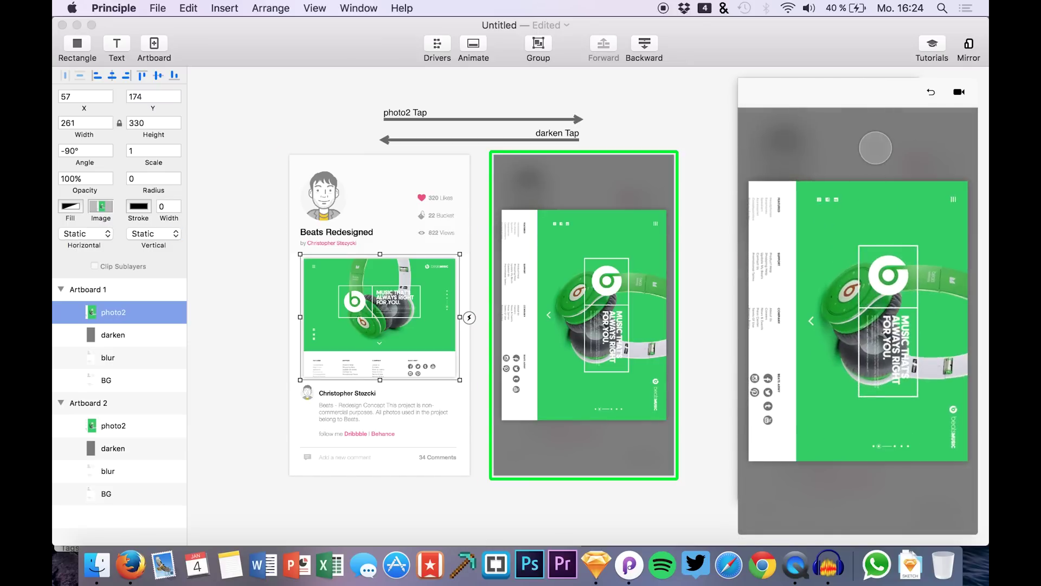
click(879, 143)
click(859, 244)
click(878, 147)
click(829, 315)
click(209, 199)
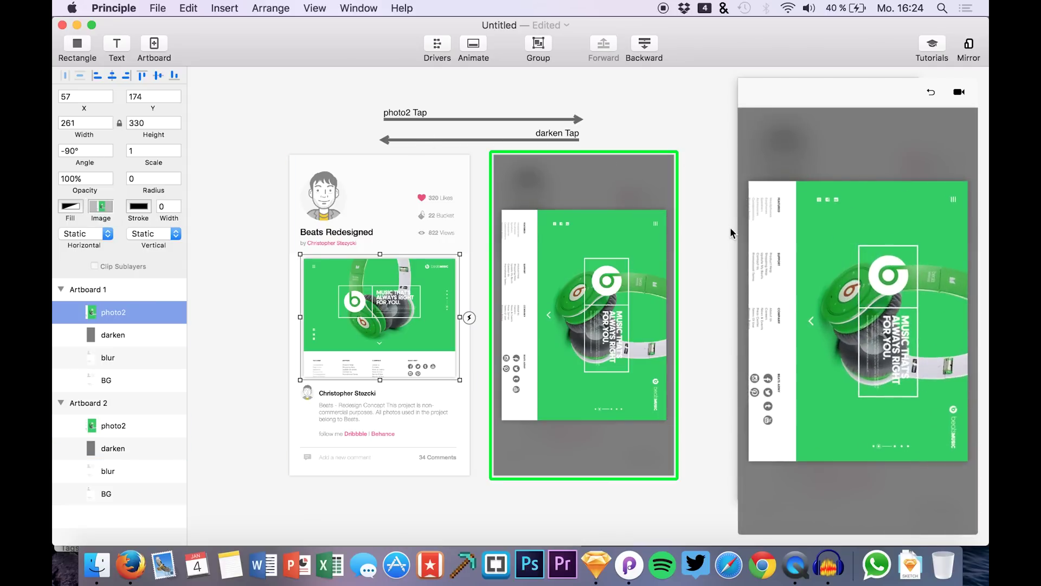
click(872, 140)
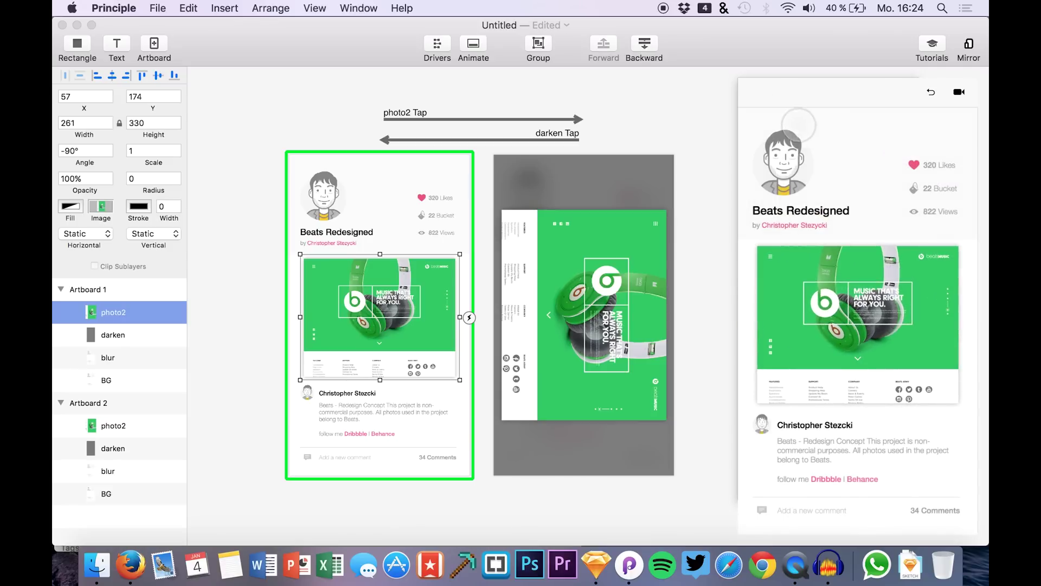